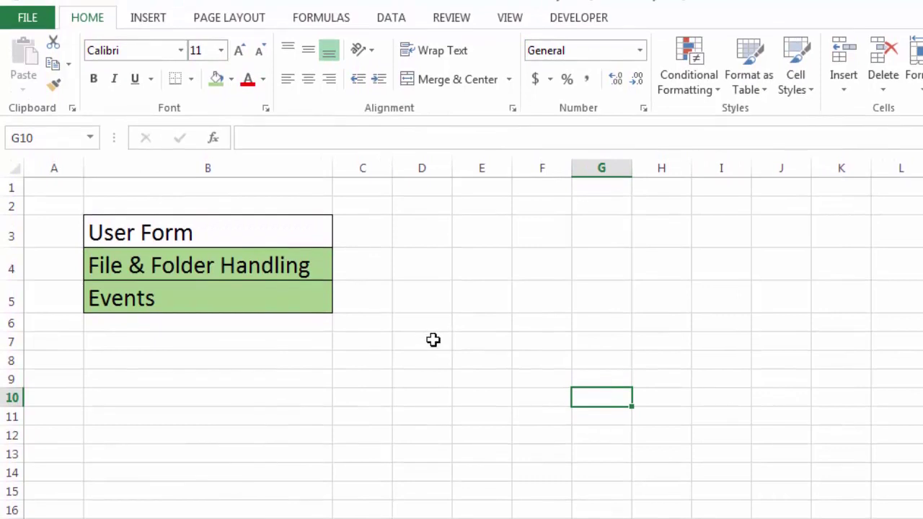
# Open the VBA editor for Events and File System.xlsx from the Developer tab and move it aside
pyautogui.click(575, 19)
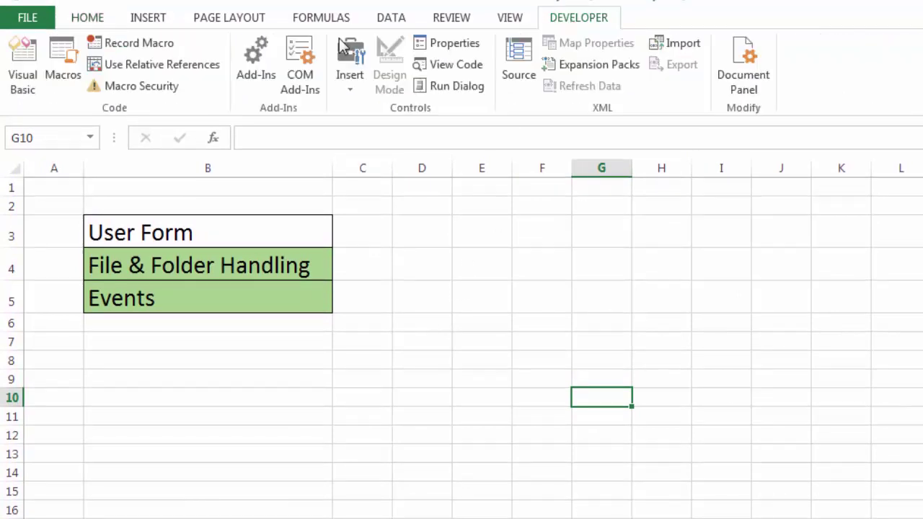
pyautogui.click(16, 79)
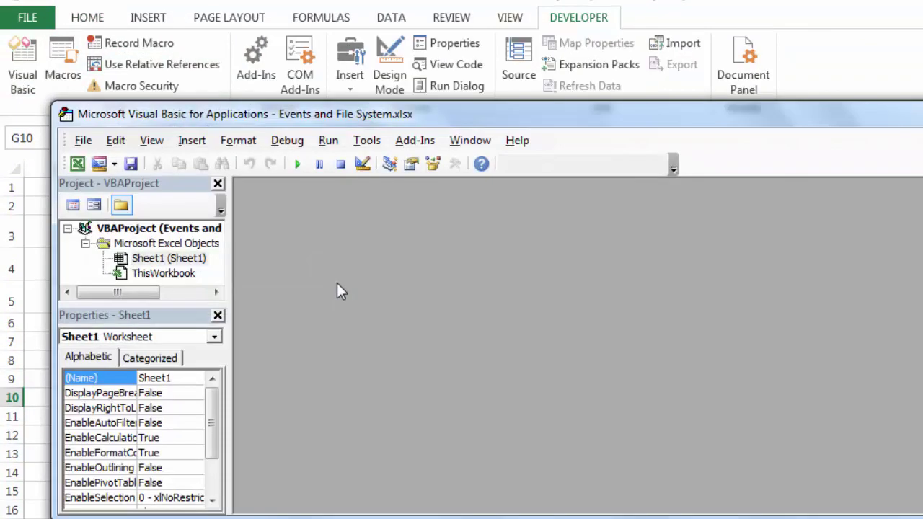
pyautogui.moveTo(415, 121); pyautogui.dragTo(588, 88)
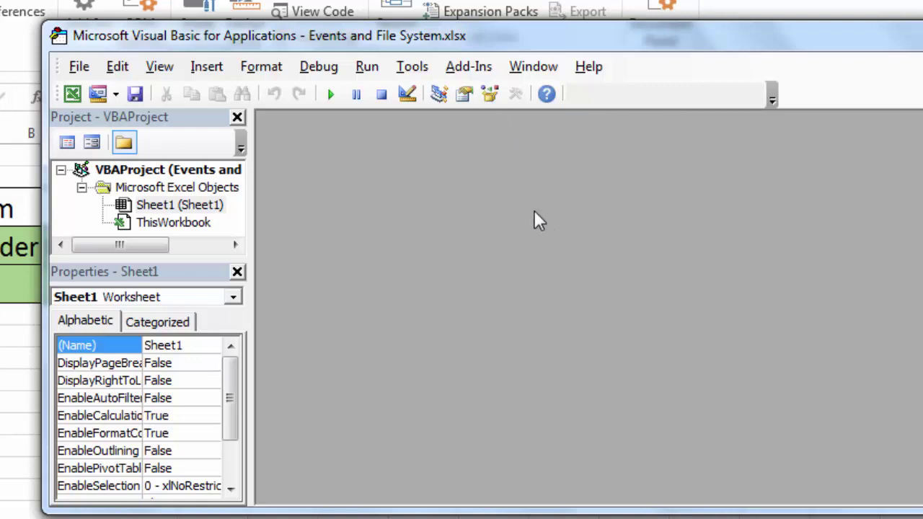
# Tick Microsoft Scripting Runtime in Tools > References and confirm the new reference
pyautogui.click(409, 71)
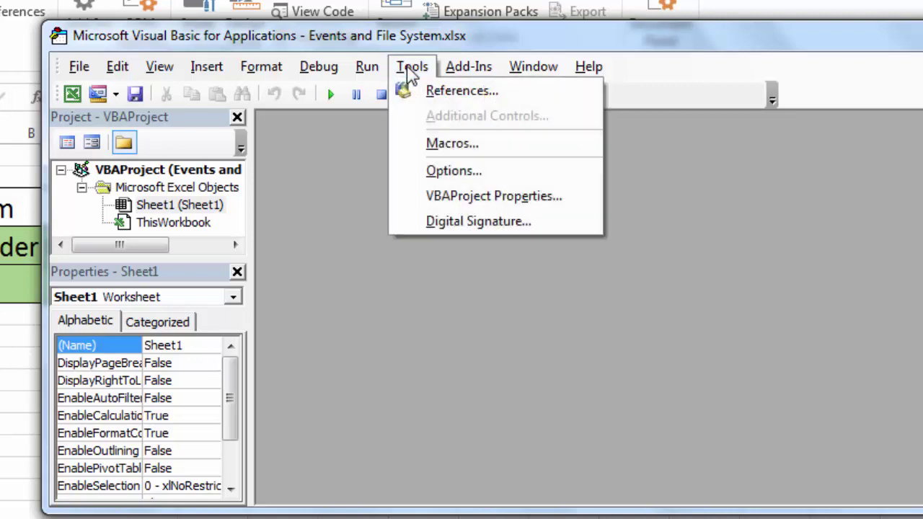
pyautogui.click(452, 99)
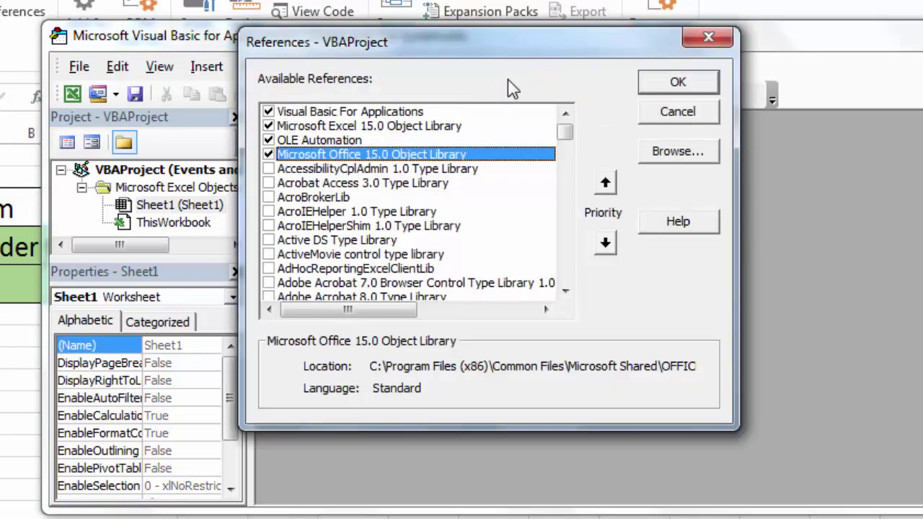
pyautogui.click(566, 291)
pyautogui.click(566, 291)
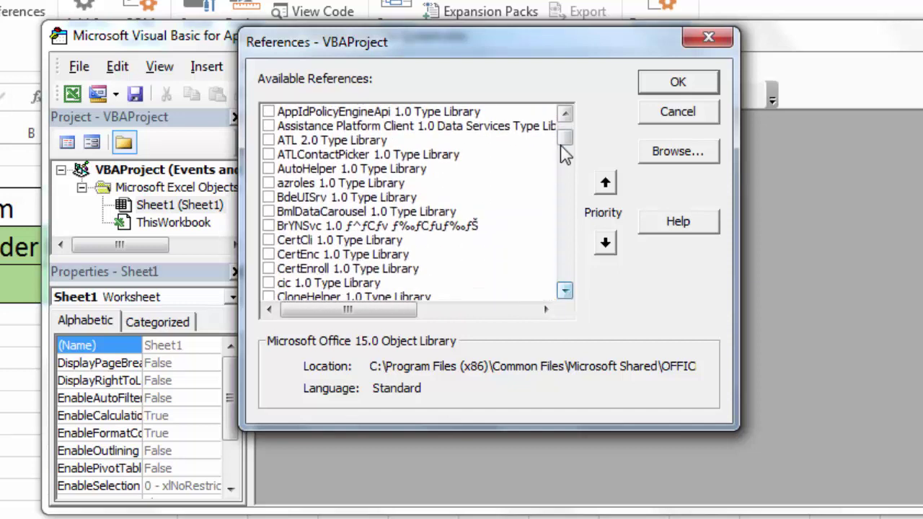
pyautogui.moveTo(567, 140); pyautogui.dragTo(566, 199)
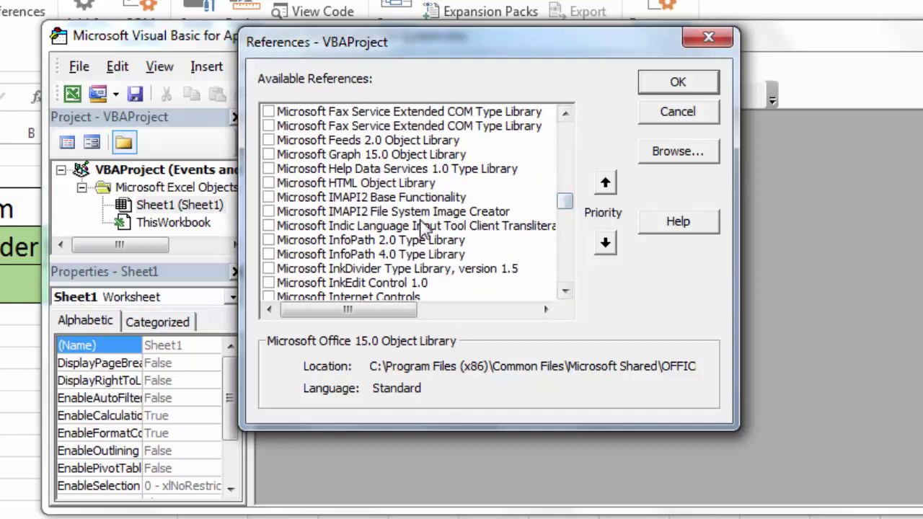
pyautogui.scroll(-2, 424, 229)
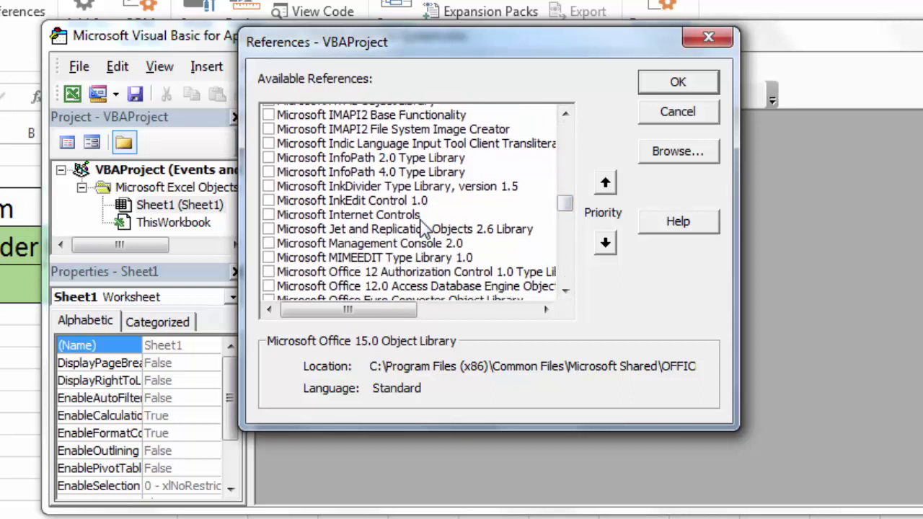
pyautogui.scroll(-1, 424, 230)
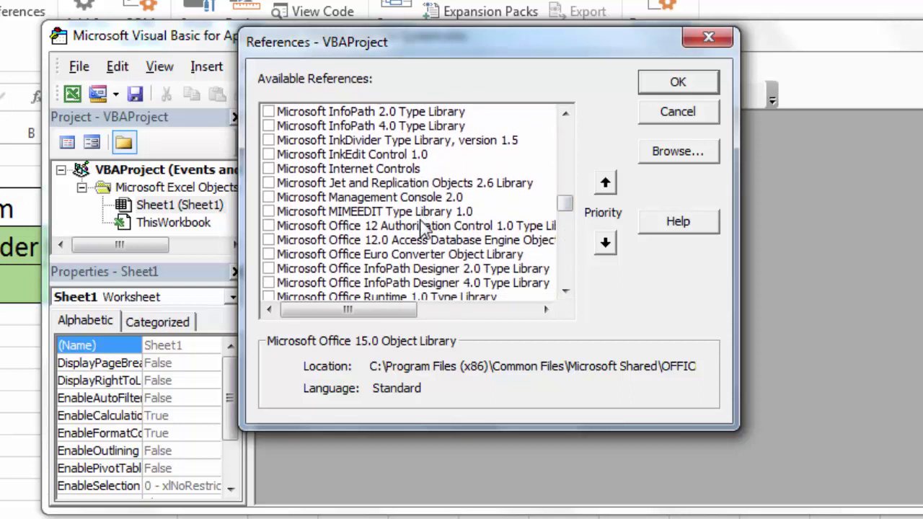
pyautogui.scroll(-8, 424, 229)
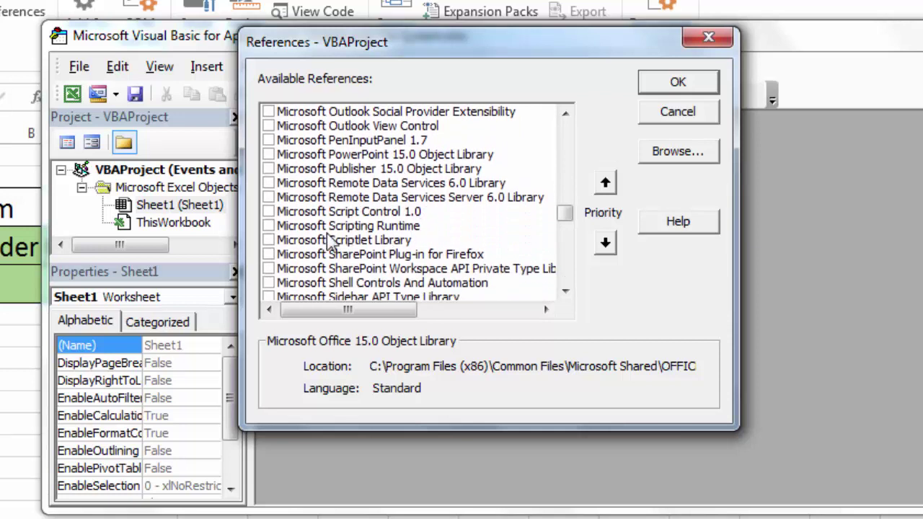
pyautogui.click(370, 227)
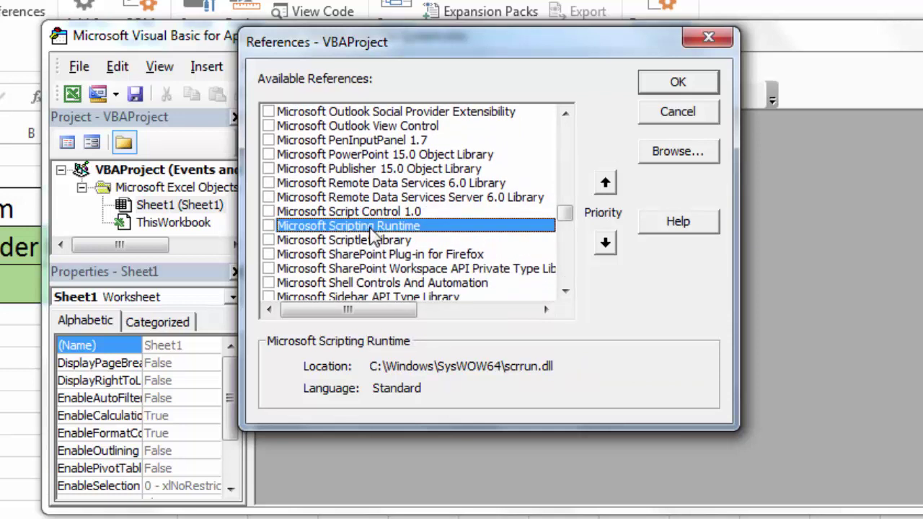
pyautogui.click(269, 227)
pyautogui.click(704, 88)
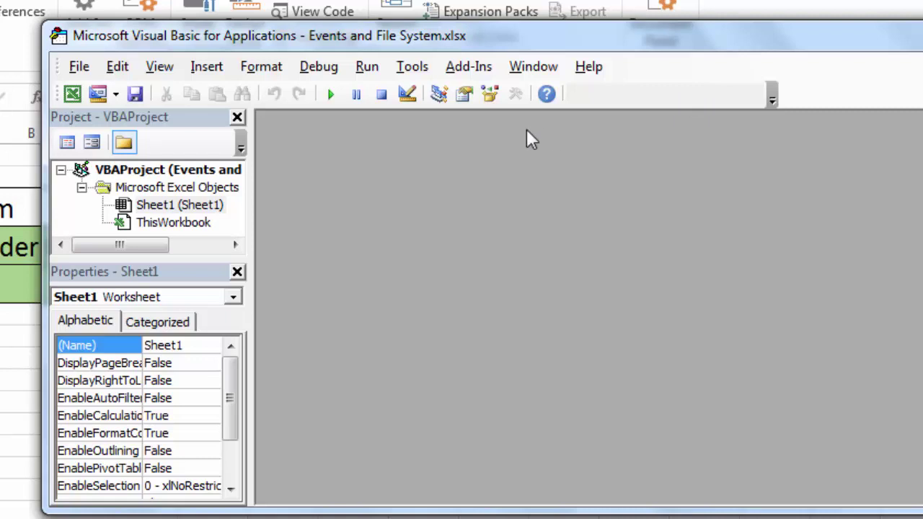
# Maximize the Object Browser, filter it to the Scripting library, and list FileSystemObject's members
pyautogui.click(488, 100)
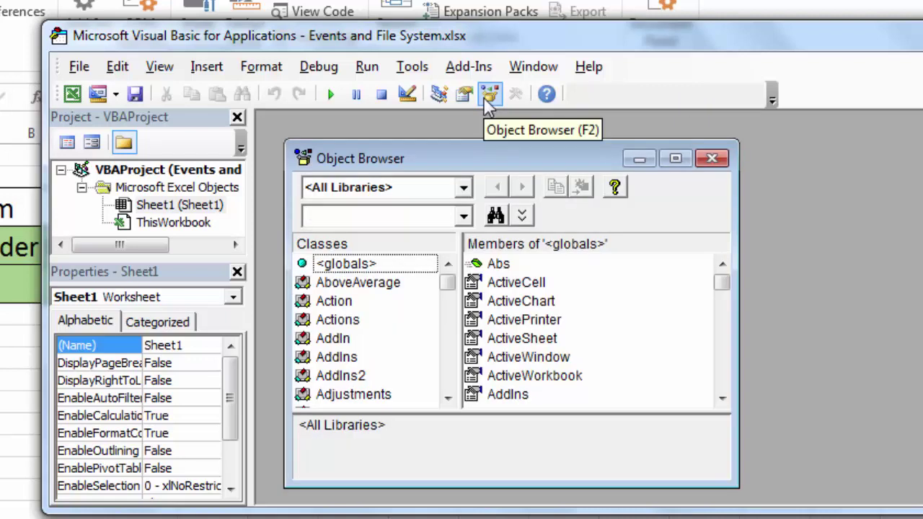
pyautogui.click(678, 158)
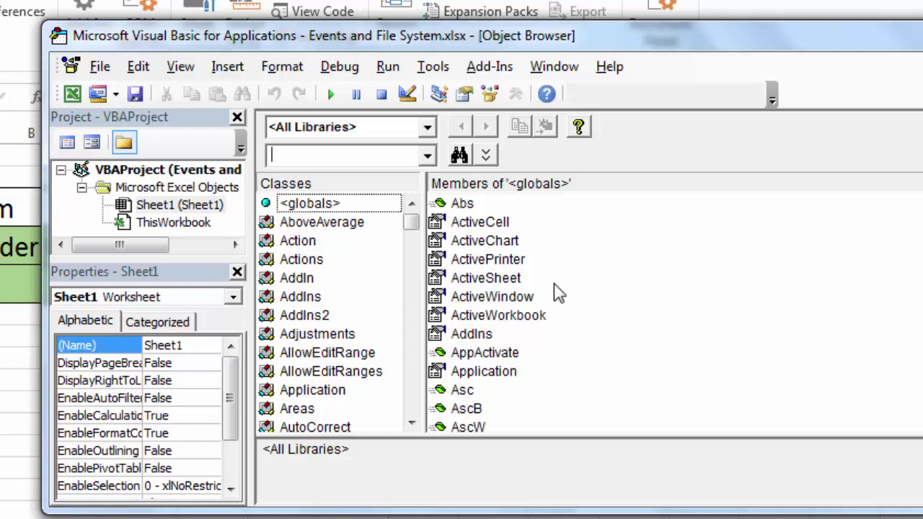
pyautogui.click(426, 131)
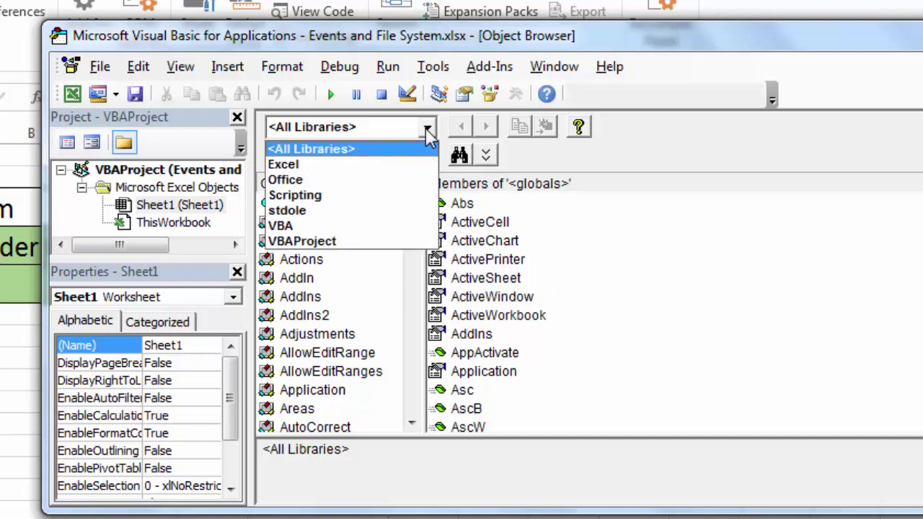
pyautogui.click(334, 196)
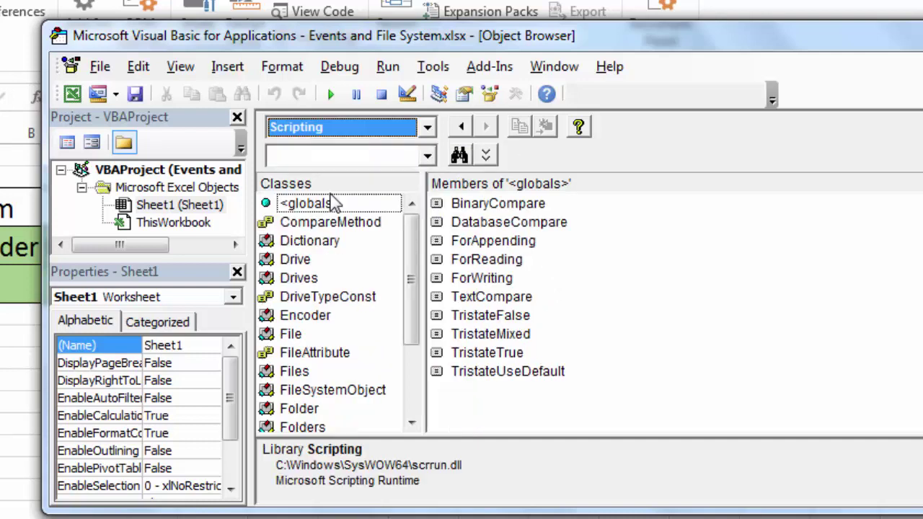
pyautogui.click(421, 159)
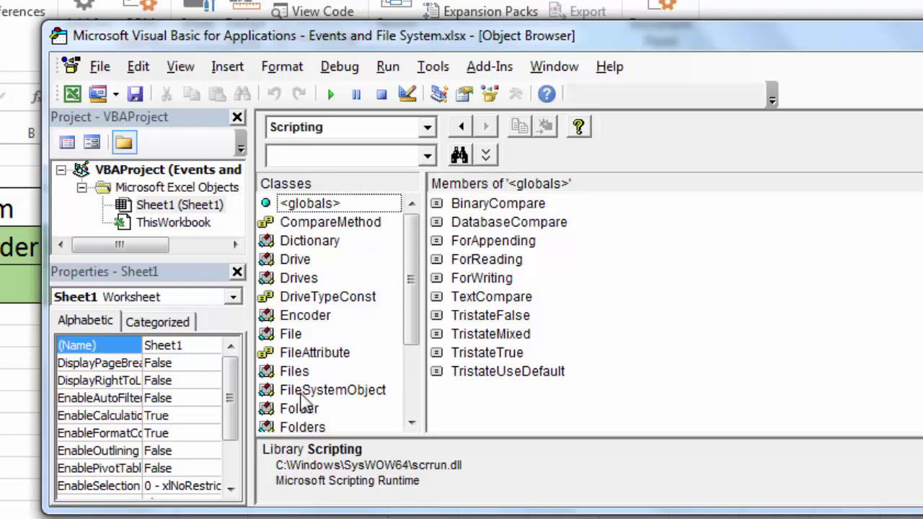
pyautogui.click(332, 395)
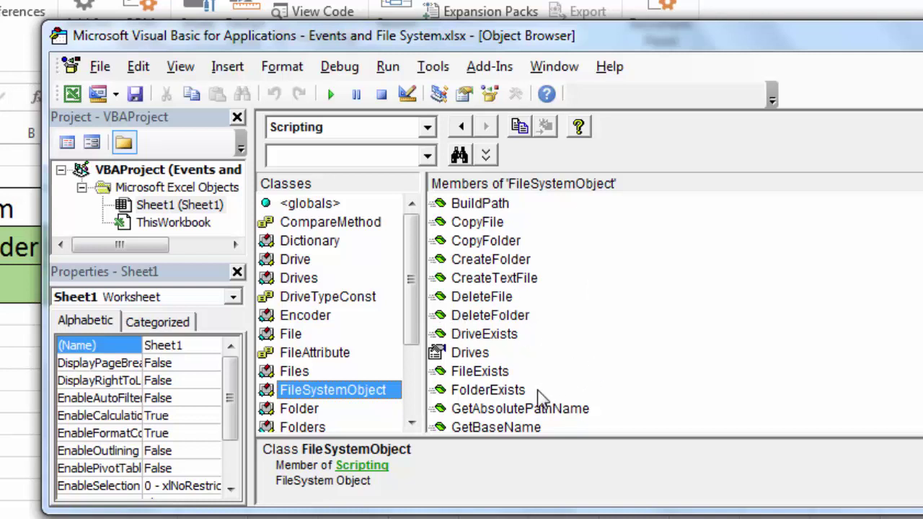
# Check DriveExists, then show DeleteFolder's signature (FolderSpec As String, optional Force As Boolean = False)
pyautogui.scroll(-2, 557, 368)
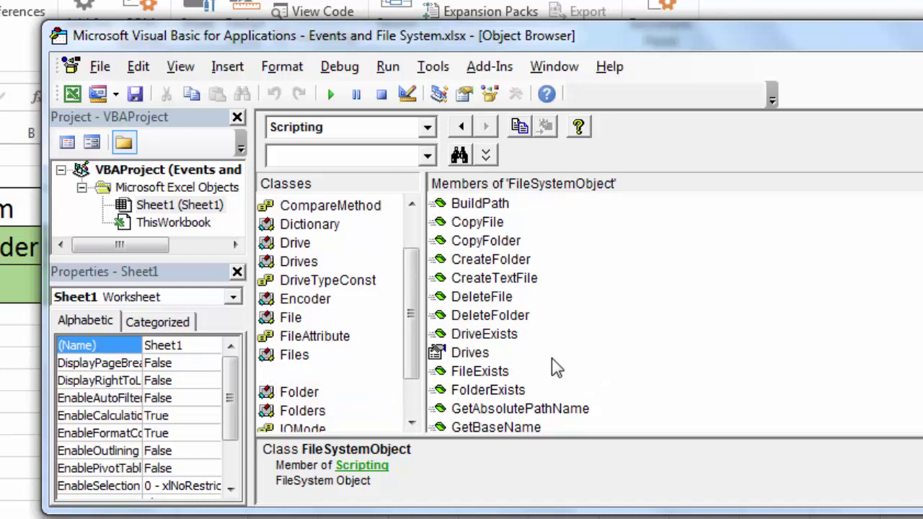
pyautogui.click(516, 335)
pyautogui.scroll(-1, 519, 339)
pyautogui.scroll(-2, 521, 344)
pyautogui.scroll(-1, 520, 345)
pyautogui.scroll(-1, 521, 345)
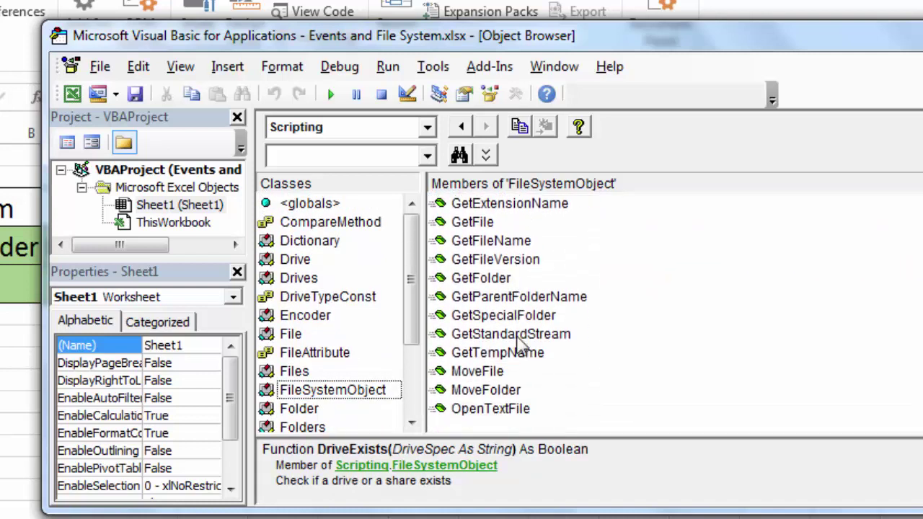
pyautogui.scroll(2, 520, 343)
pyautogui.scroll(2, 519, 345)
pyautogui.scroll(1, 520, 346)
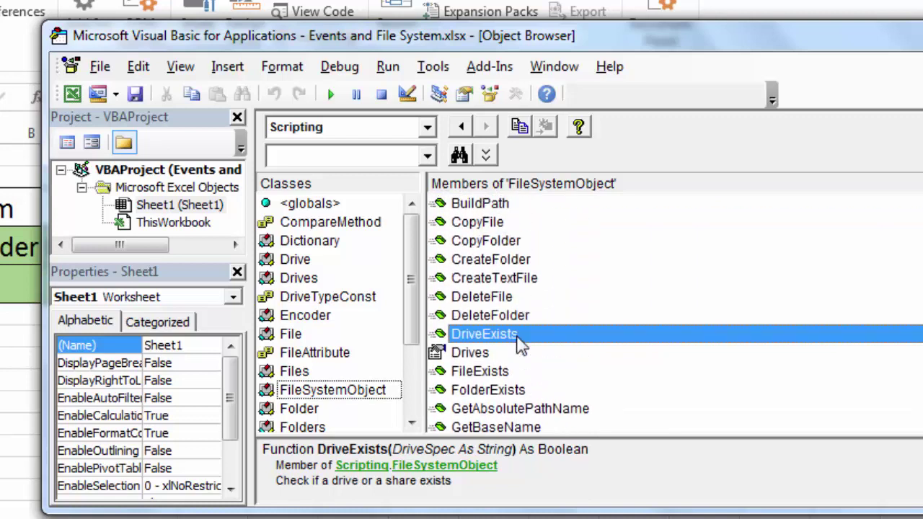
pyautogui.click(519, 315)
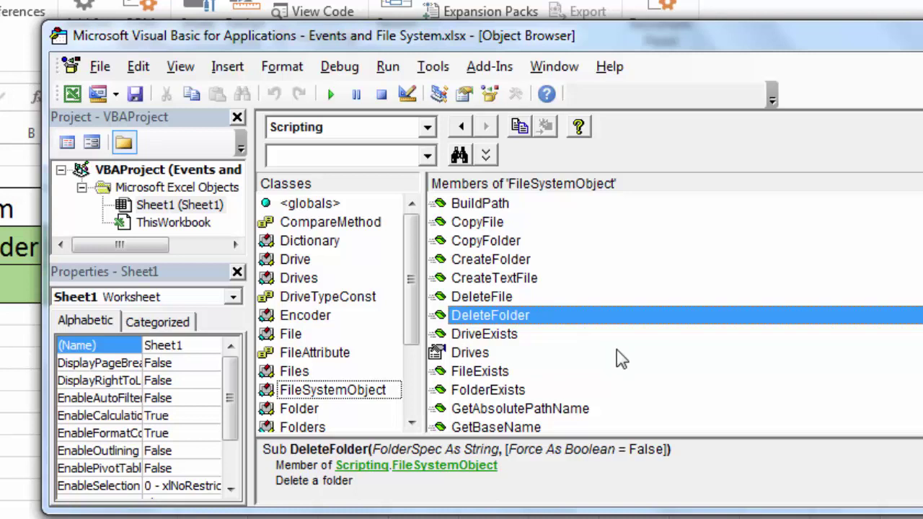
# Replace the Object Browser with the empty ThisWorkbook code window
pyautogui.doubleClick(186, 228)
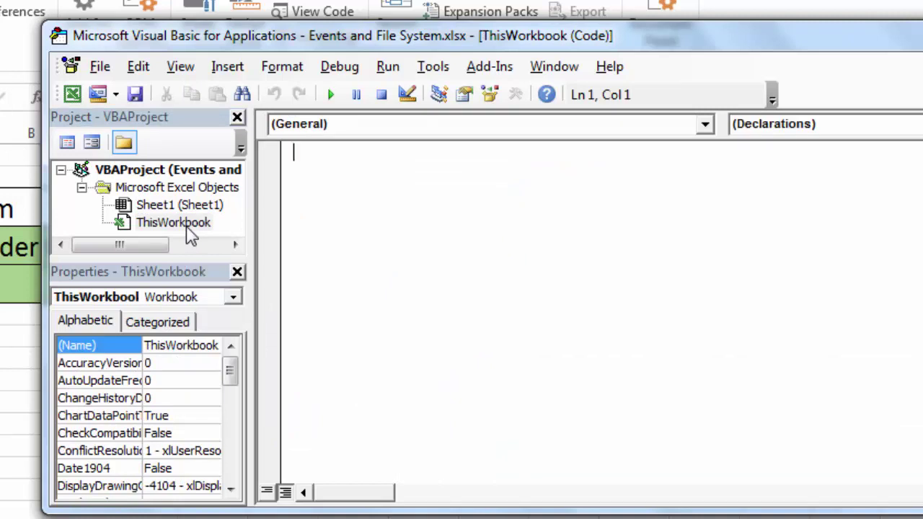
pyautogui.click(229, 72)
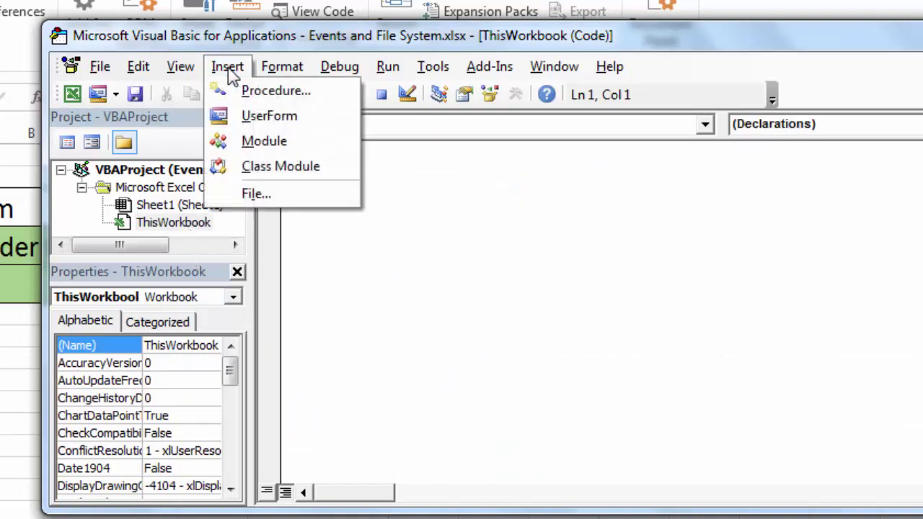
pyautogui.click(229, 72)
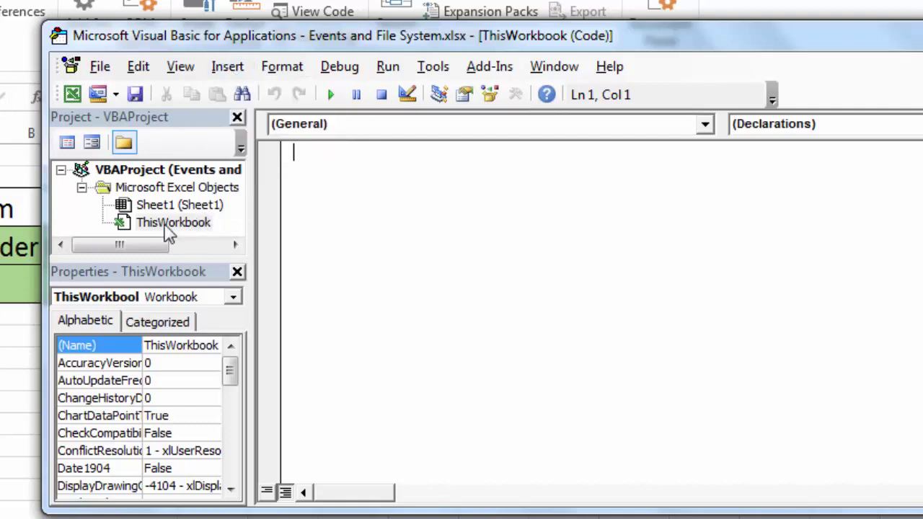
pyautogui.click(164, 205)
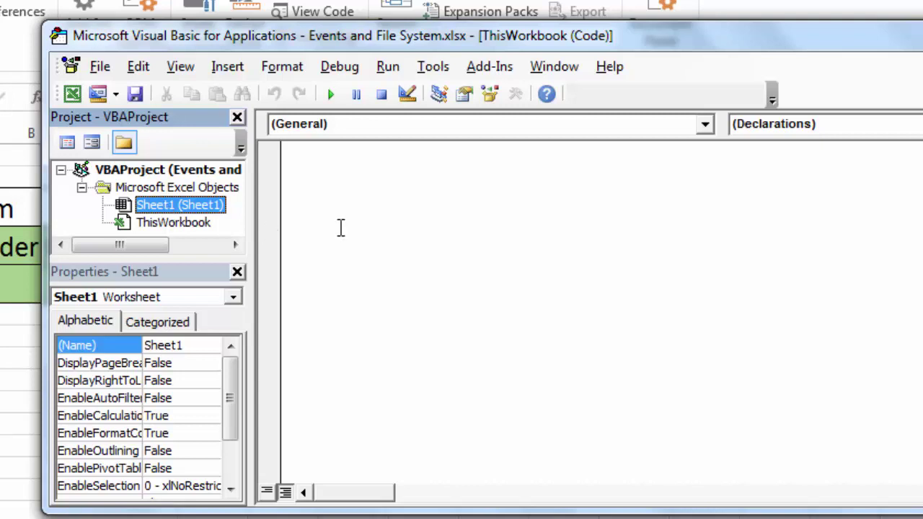
pyautogui.click(156, 224)
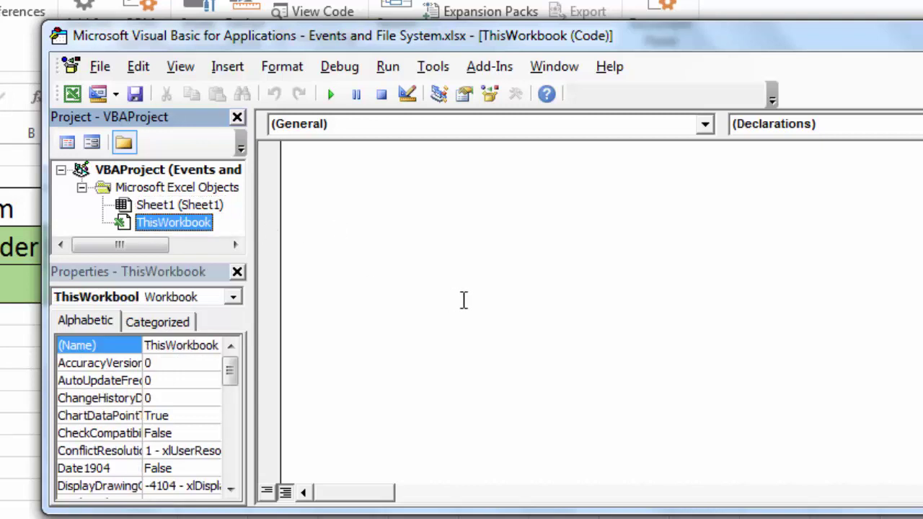
# Add Option Explicit and an empty file_system Sub to the ThisWorkbook module
pyautogui.click(416, 200)
pyautogui.write('optio')
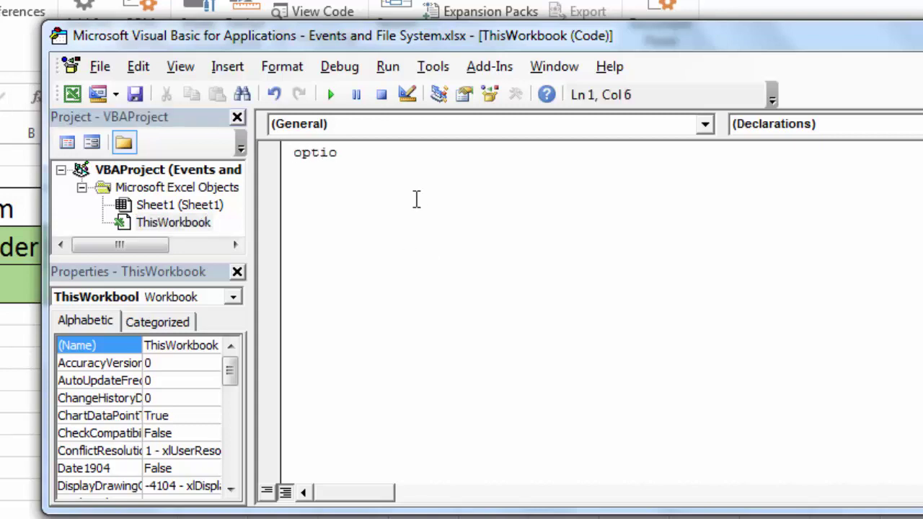
pyautogui.write('n explicit')
pyautogui.press('Return')
pyautogui.write('sub')
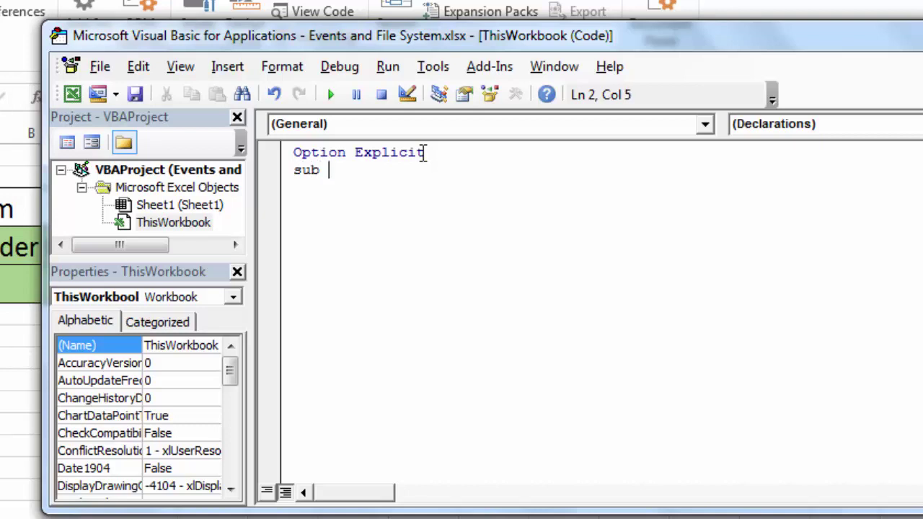
pyautogui.write(' si')
pyautogui.press('BackSpace')
pyautogui.press('BackSpace')
pyautogui.write('file')
pyautogui.write('_system')
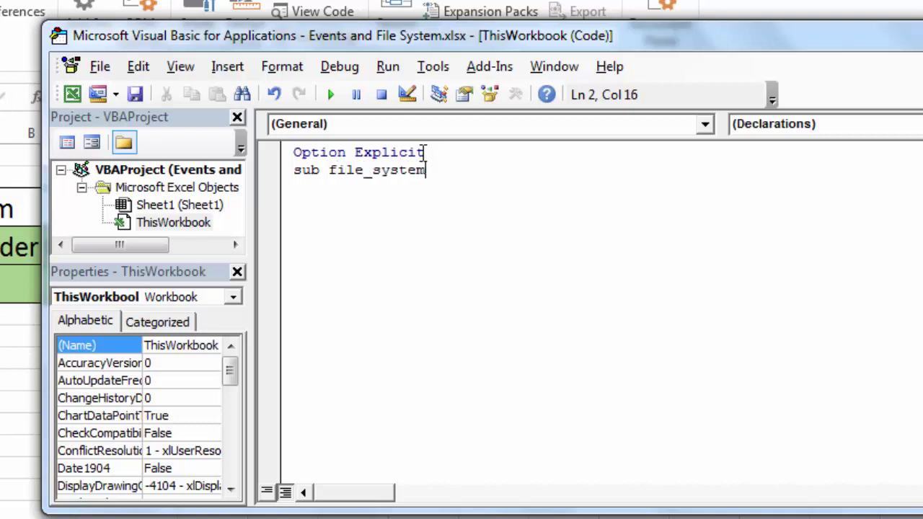
pyautogui.write('()')
pyautogui.press('Return')
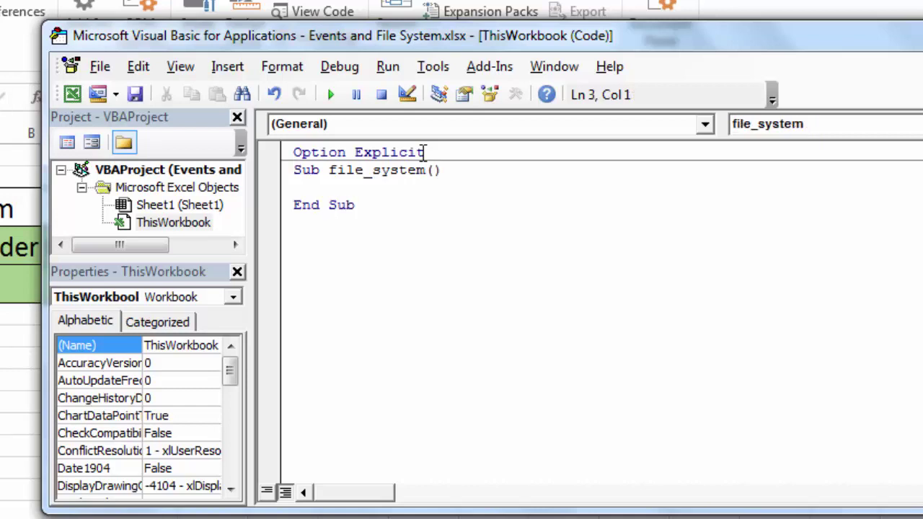
pyautogui.press('Return')
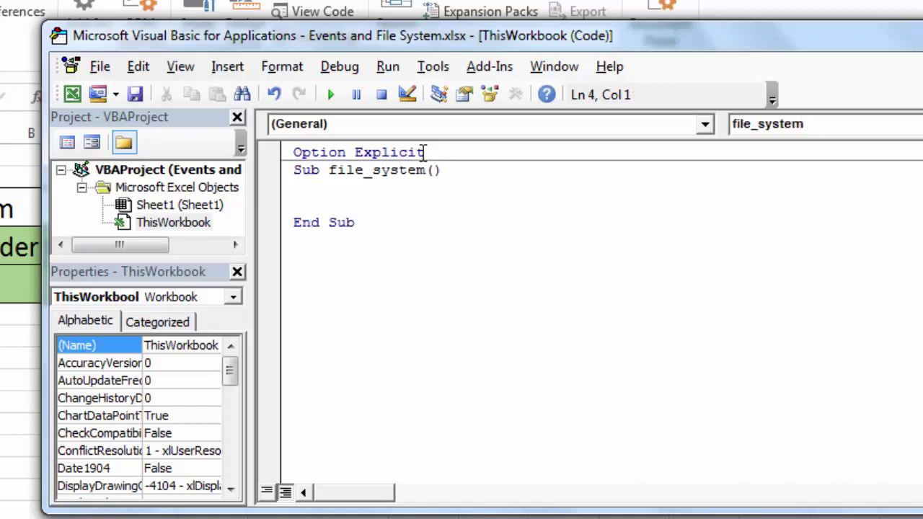
# Declare 'Dim a As Scripting.FileSystemObject', then 'Dim a As FileSystemObject' inside file_system
pyautogui.write('dim a as ')
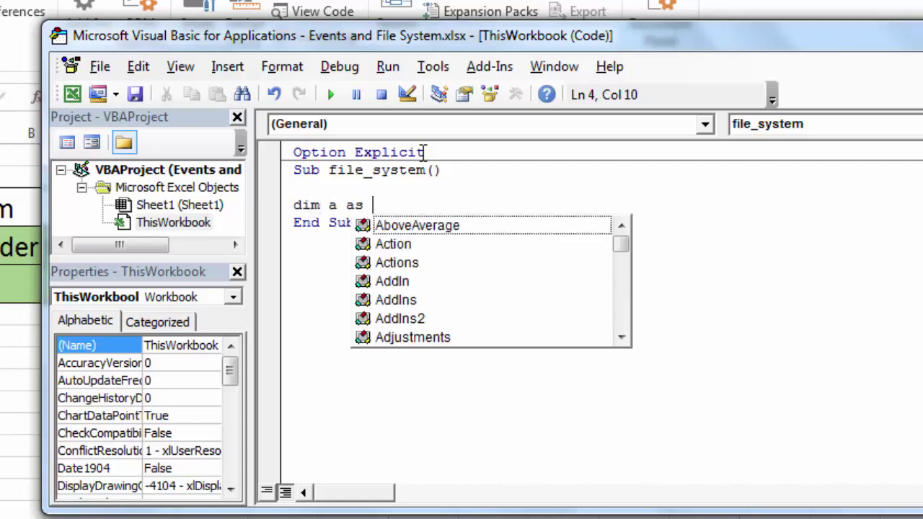
pyautogui.write('script')
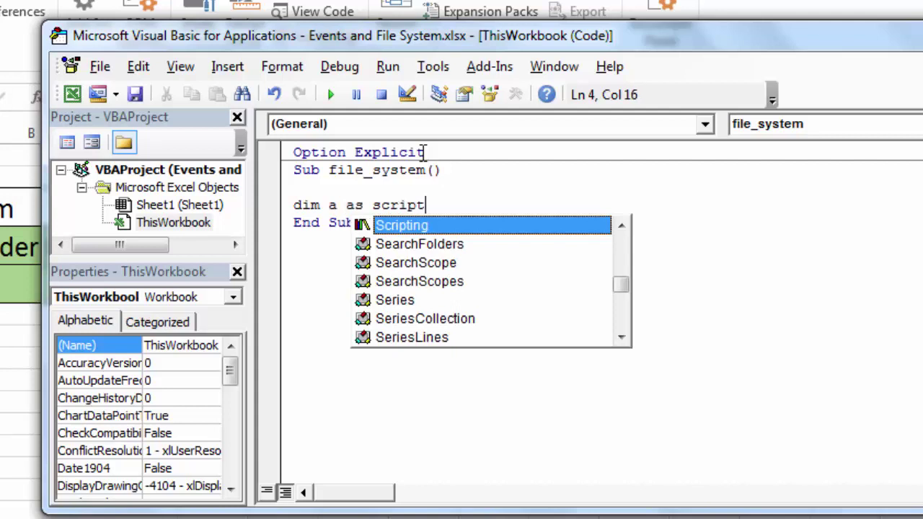
pyautogui.write('.file')
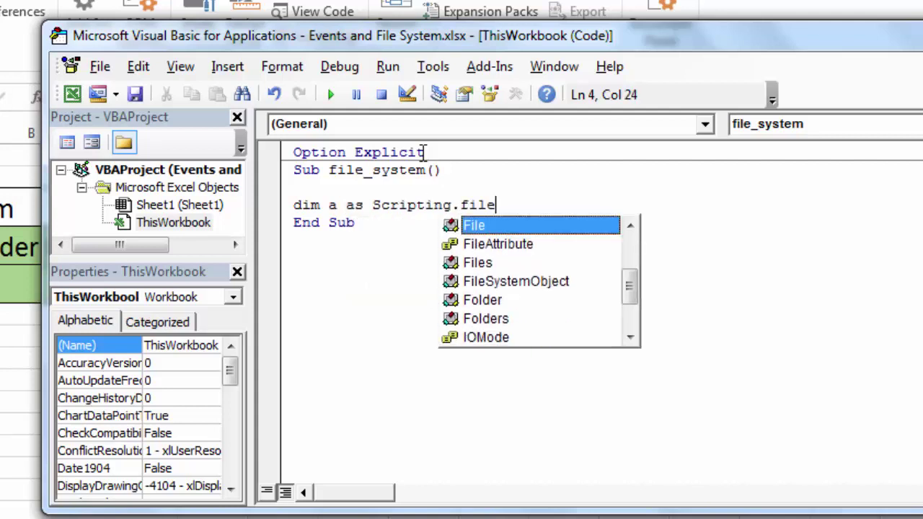
pyautogui.write('systemobjec')
pyautogui.press('Return')
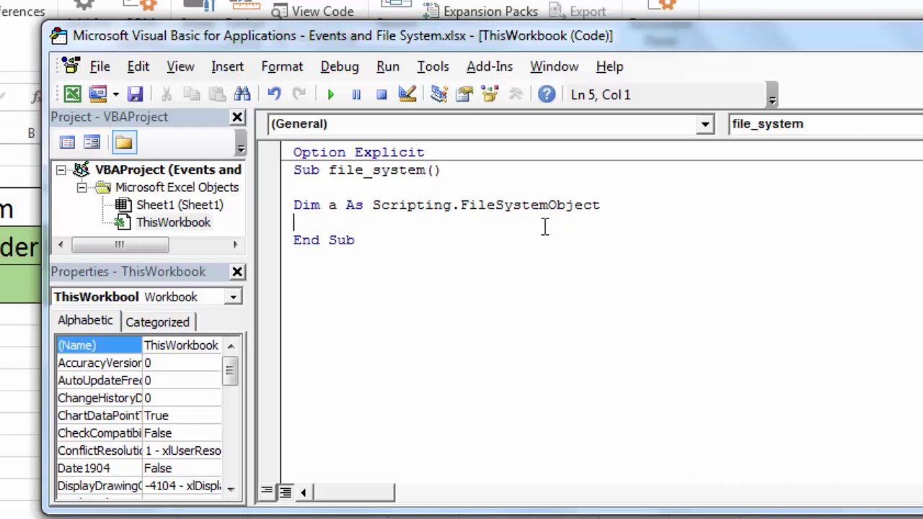
pyautogui.write('dim a sd')
pyautogui.press('BackSpace')
pyautogui.press('BackSpace')
pyautogui.write('as file')
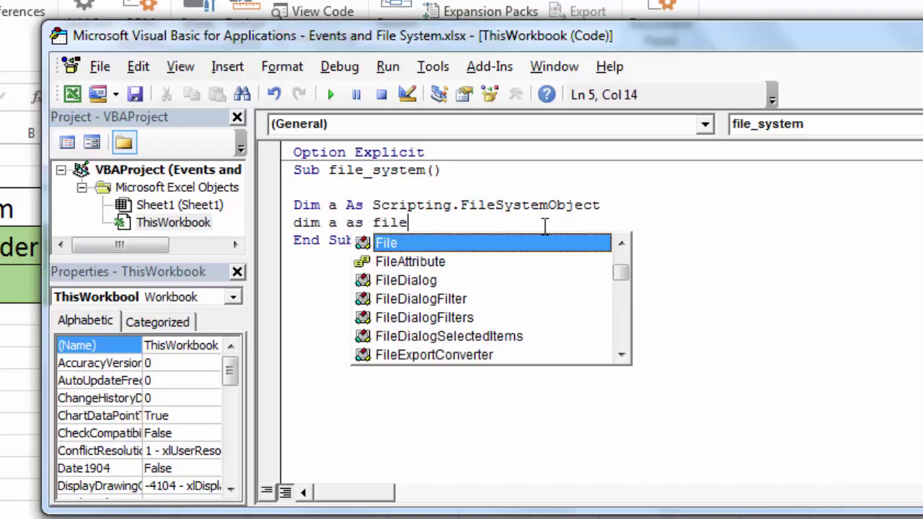
pyautogui.write('systemobject')
pyautogui.press('Return')
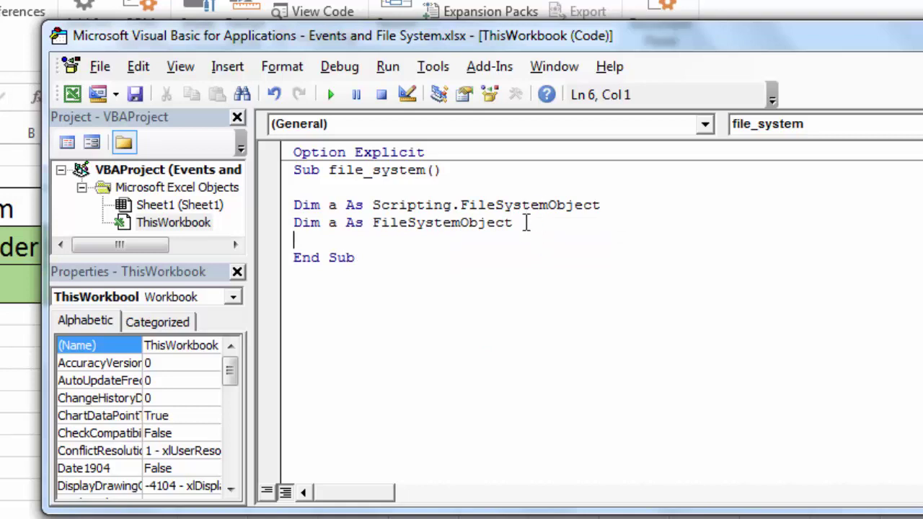
# Inspect FileSystemObject's members in the Object Browser from the first declaration
pyautogui.click(408, 205)
pyautogui.click(442, 205)
pyautogui.click(513, 206)
pyautogui.click(489, 96)
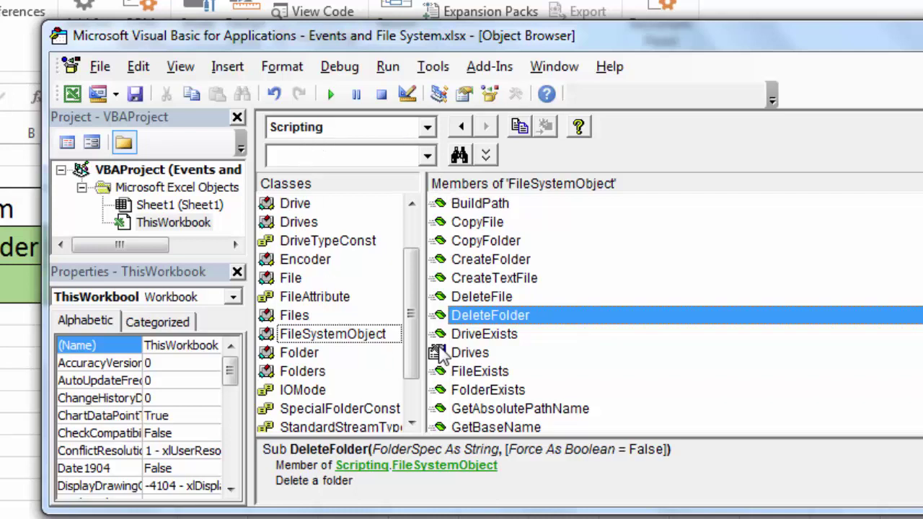
# Back in ThisWorkbook, delete the duplicate 'Dim a As FileSystemObject' line
pyautogui.doubleClick(171, 223)
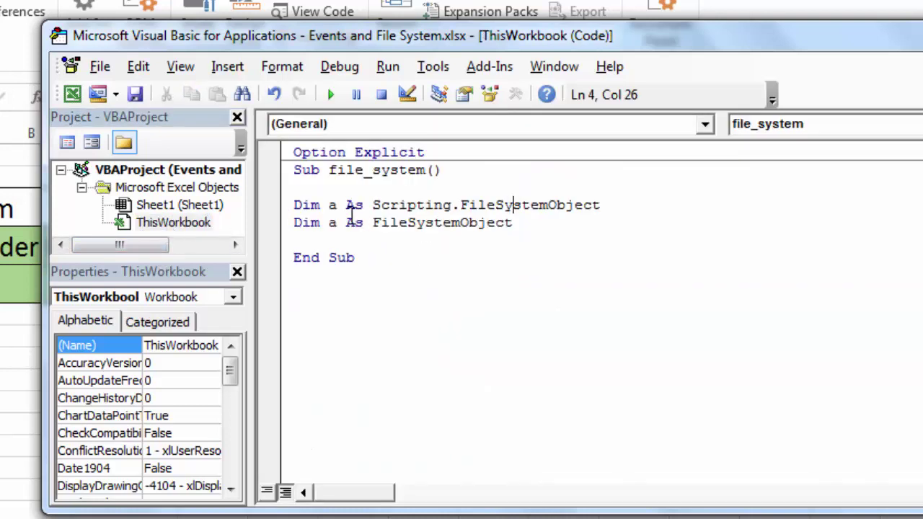
pyautogui.moveTo(520, 225); pyautogui.dragTo(283, 232)
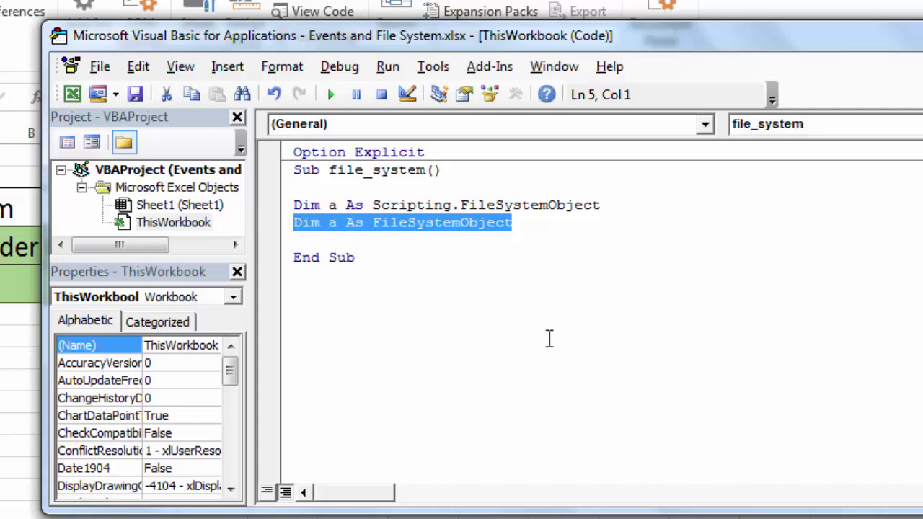
pyautogui.press('Delete')
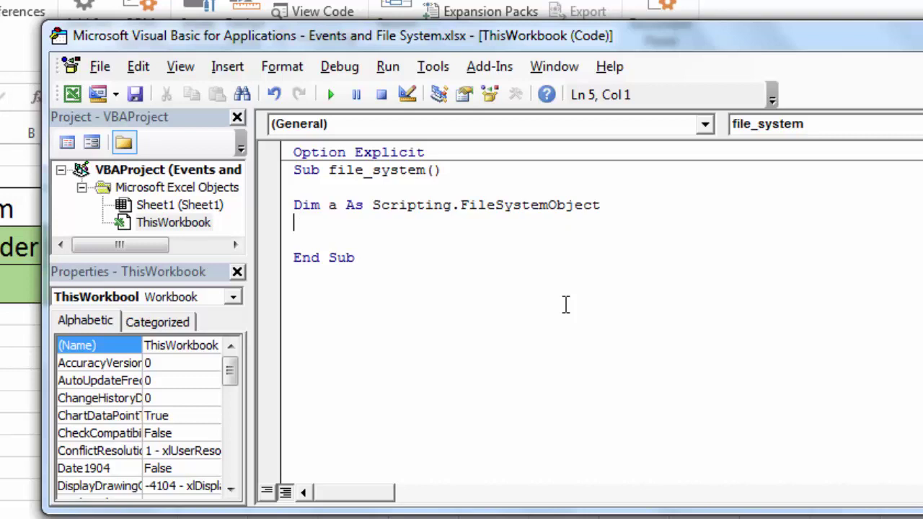
# Type 'a.' to browse FileSystemObject's member list, then dismiss the compile error
pyautogui.write('a')
pyautogui.write('.')
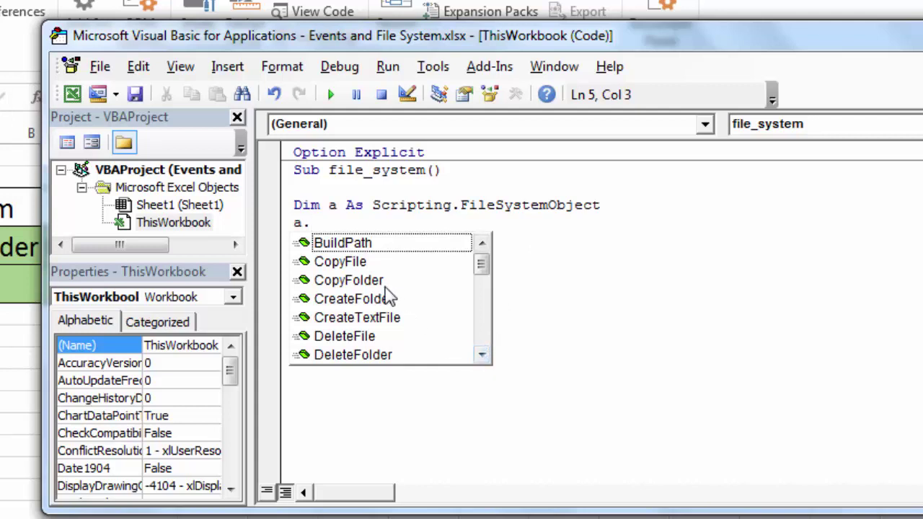
pyautogui.click(481, 356)
pyautogui.click(482, 356)
pyautogui.click(481, 357)
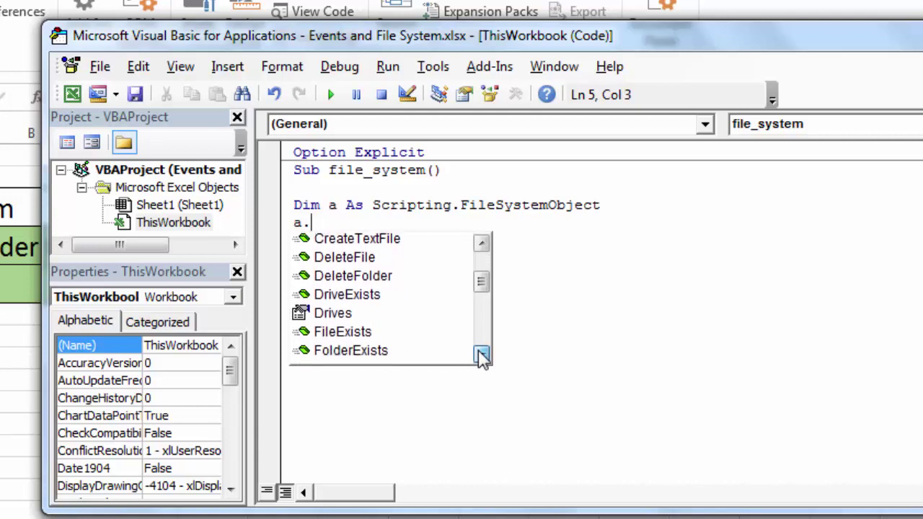
pyautogui.click(481, 356)
pyautogui.click(566, 285)
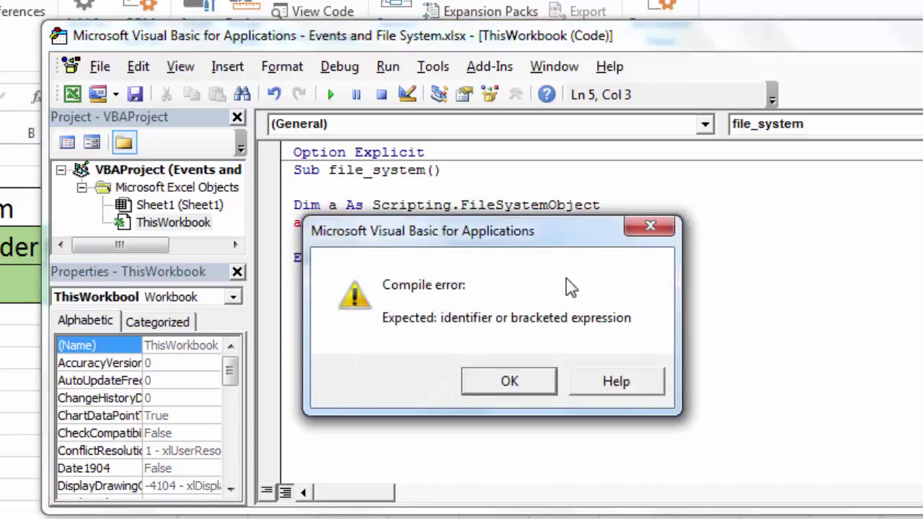
pyautogui.click(534, 386)
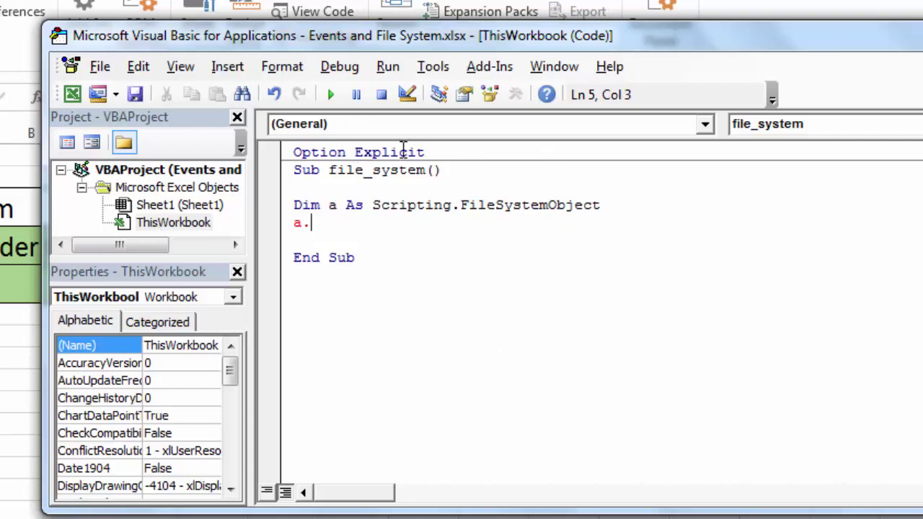
# Delete the file_system sub and start an empty Workbook_Open handler via the Object list
pyautogui.moveTo(370, 268); pyautogui.dragTo(273, 173)
pyautogui.press('Delete')
pyautogui.click(476, 126)
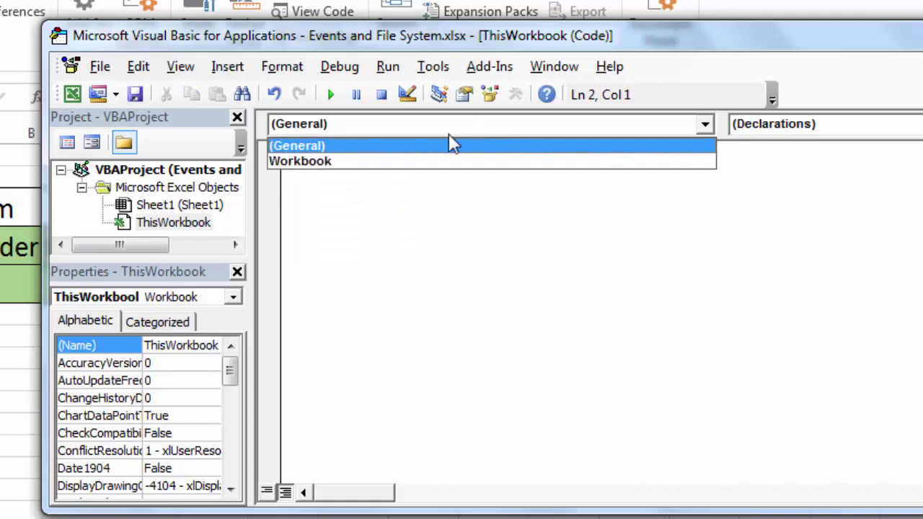
pyautogui.click(384, 162)
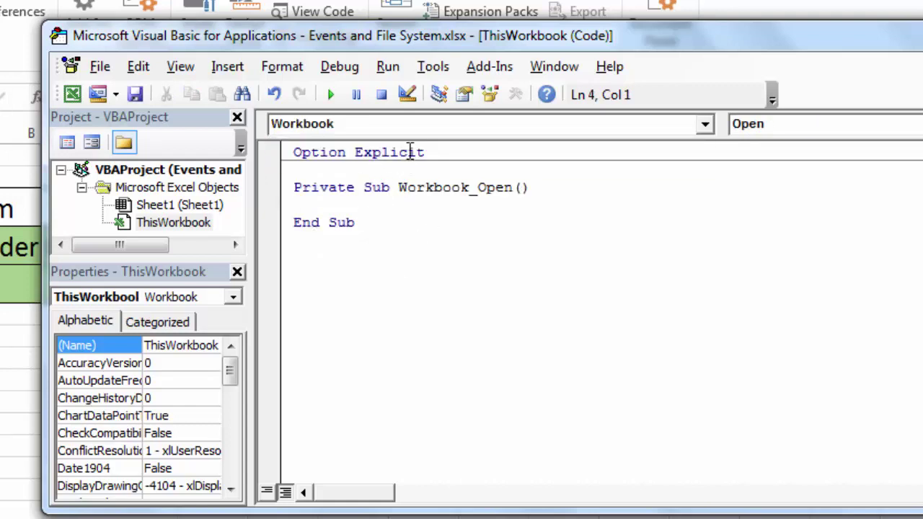
# Pick SheetDeactivate from the Procedure list to add Workbook_SheetDeactivate(ByVal Sh As Object)
pyautogui.click(795, 127)
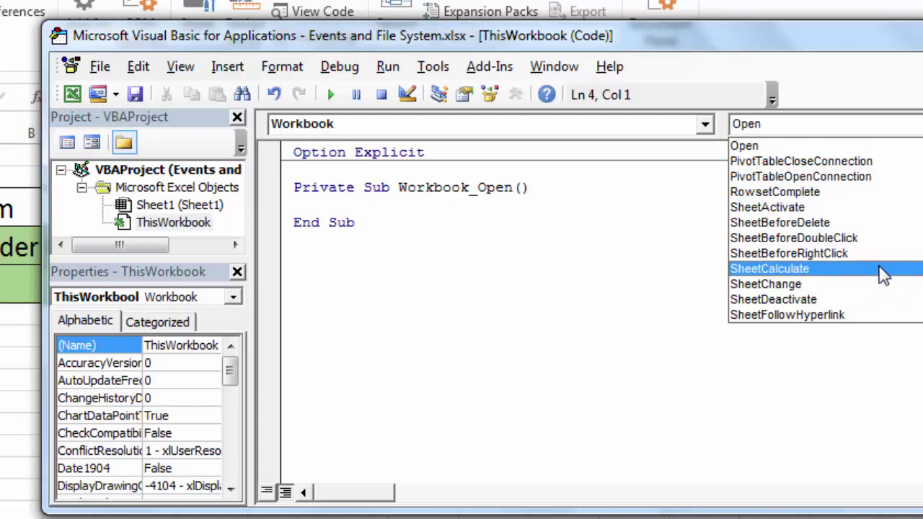
pyautogui.click(878, 298)
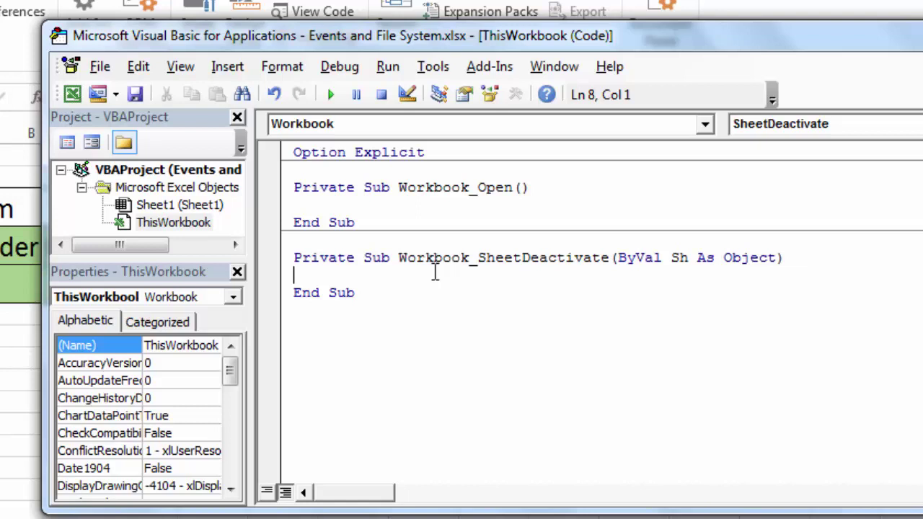
# In Sheet1's module, choose Worksheet then Deactivate, creating empty Worksheet_Deactivate and SelectionChange stubs
pyautogui.doubleClick(171, 205)
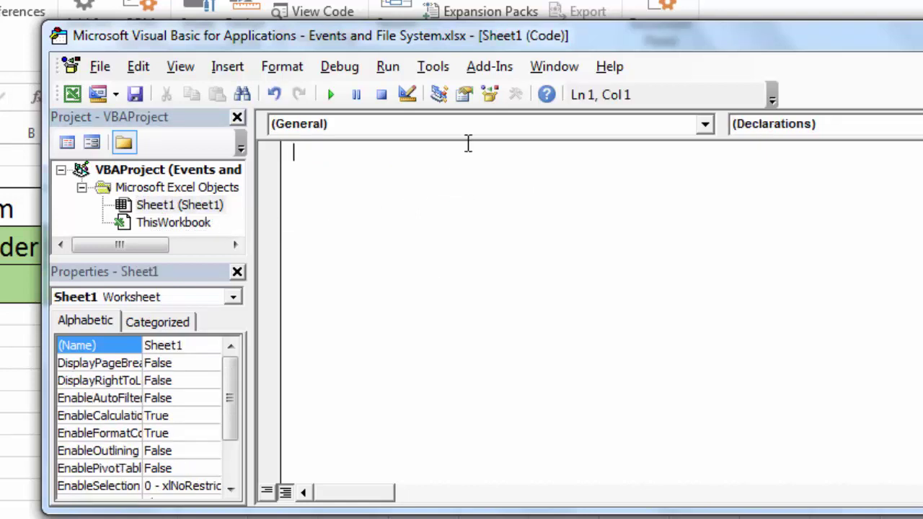
pyautogui.click(911, 125)
pyautogui.click(908, 127)
pyautogui.click(591, 128)
pyautogui.click(466, 158)
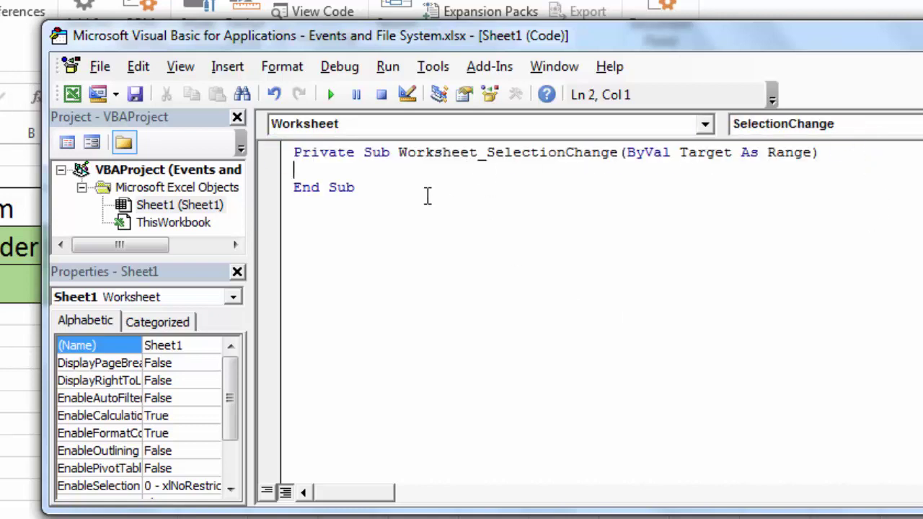
pyautogui.click(887, 128)
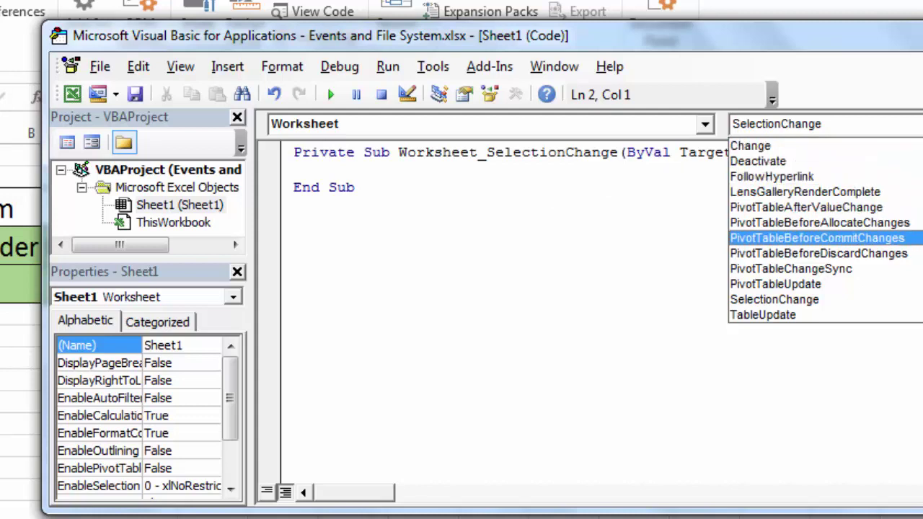
pyautogui.scroll(3, 822, 231)
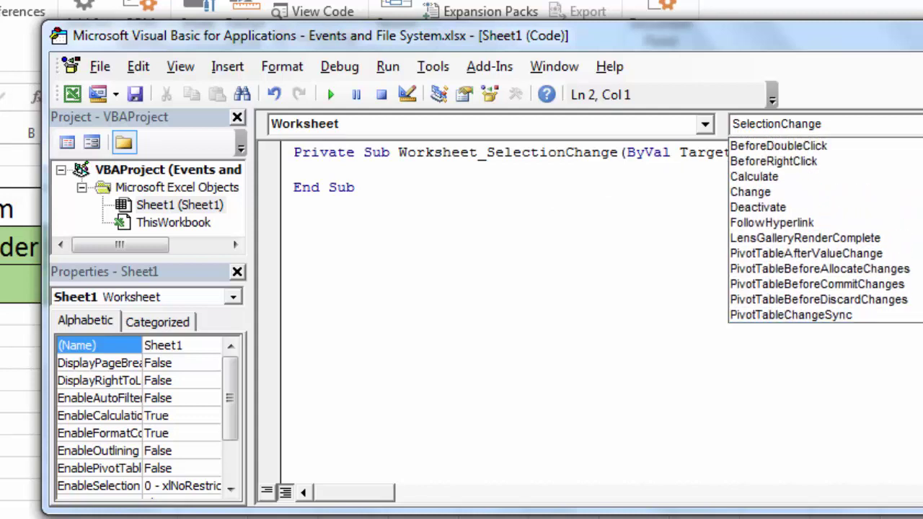
pyautogui.scroll(1, 819, 229)
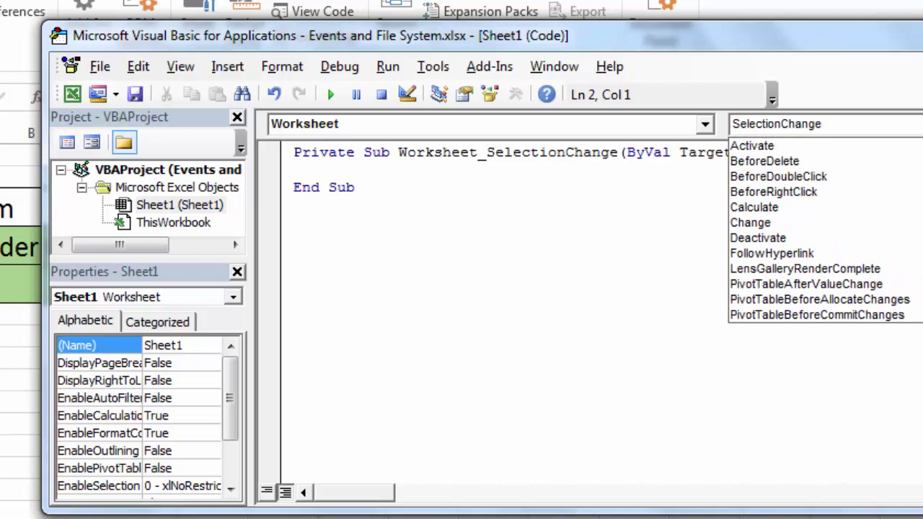
pyautogui.click(807, 239)
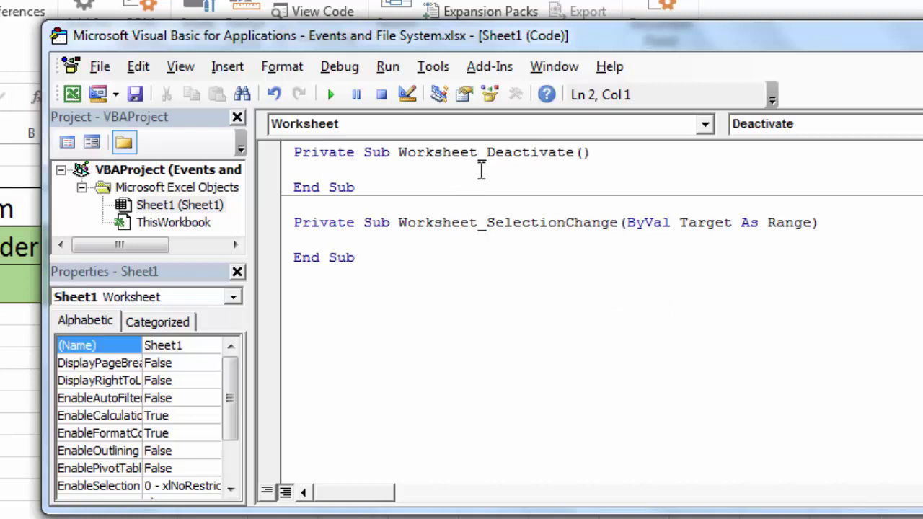
# Delete the SelectionChange stub from Sheet1 and the Workbook_Open stub from ThisWorkbook, then return to Sheet1
pyautogui.moveTo(382, 280); pyautogui.dragTo(281, 223)
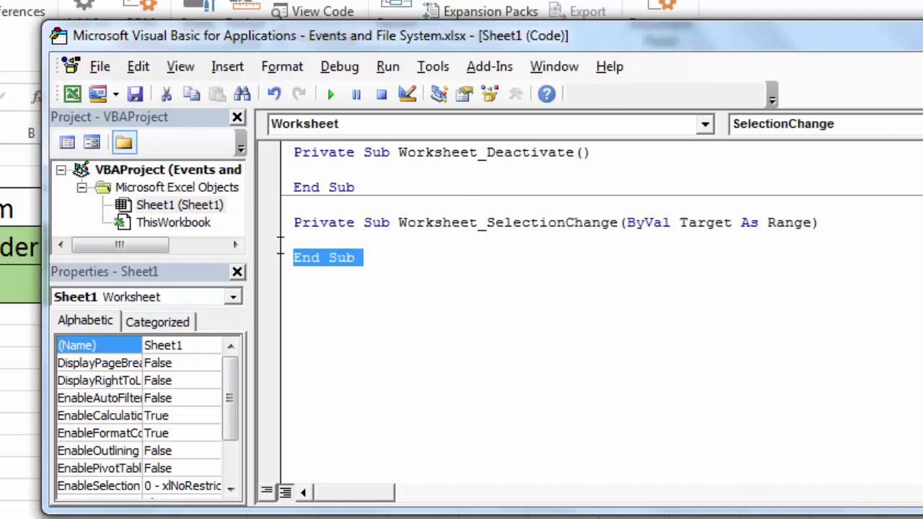
pyautogui.press('Delete')
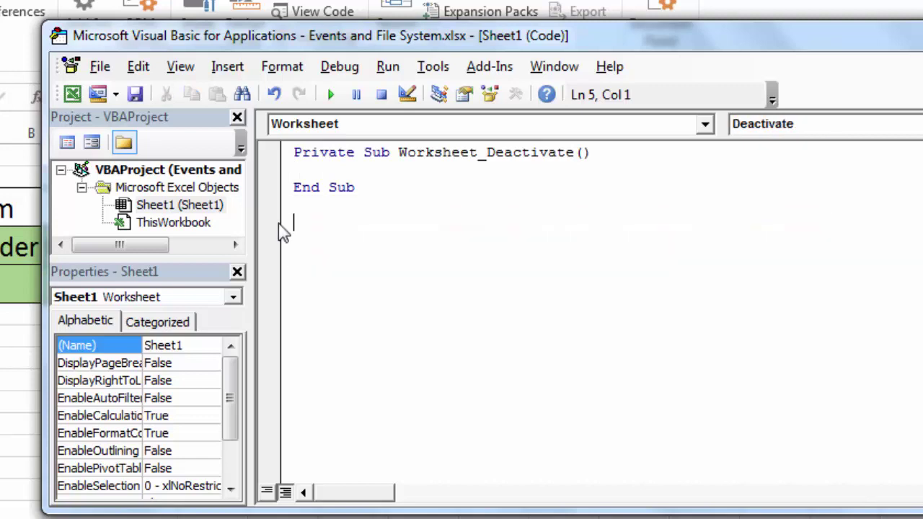
pyautogui.doubleClick(184, 224)
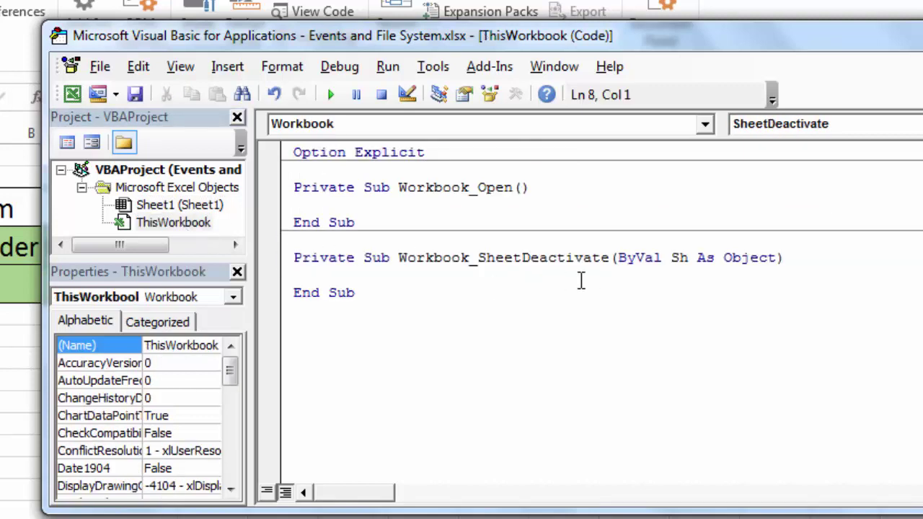
pyautogui.moveTo(355, 222); pyautogui.dragTo(274, 171)
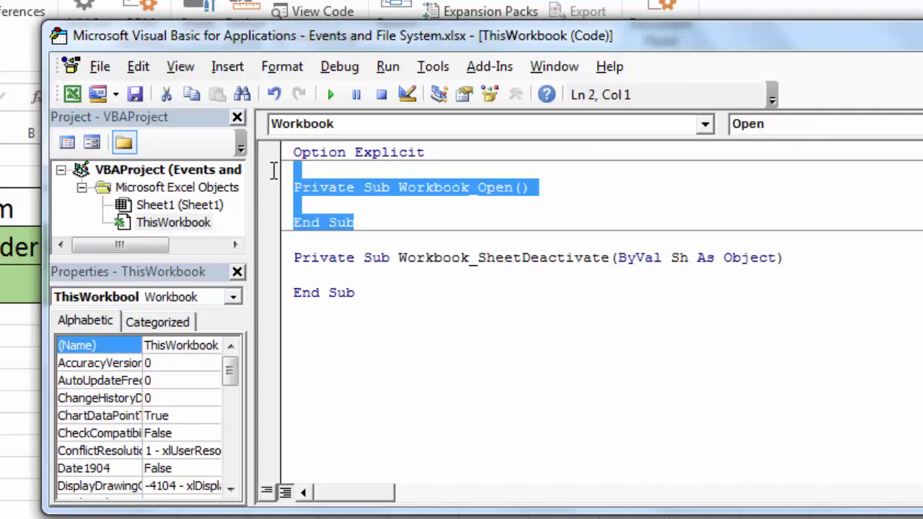
pyautogui.press('Delete')
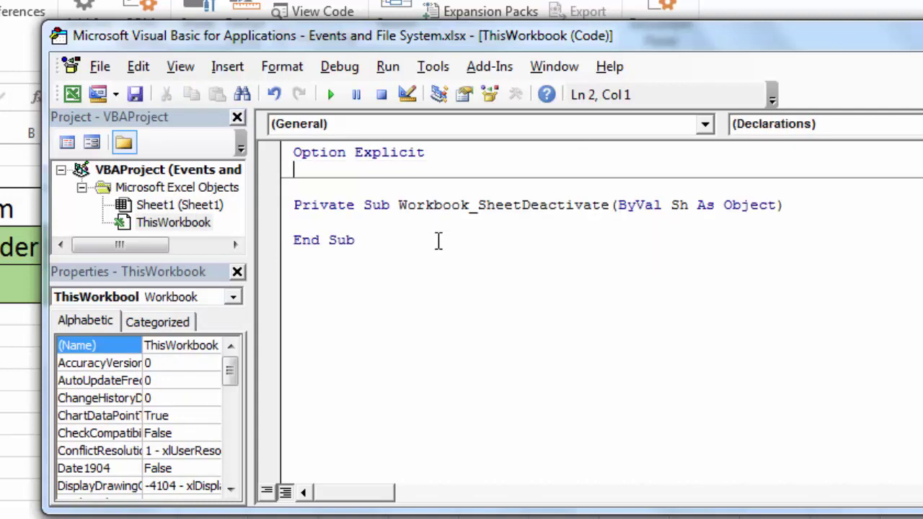
pyautogui.doubleClick(181, 206)
pyautogui.click(456, 201)
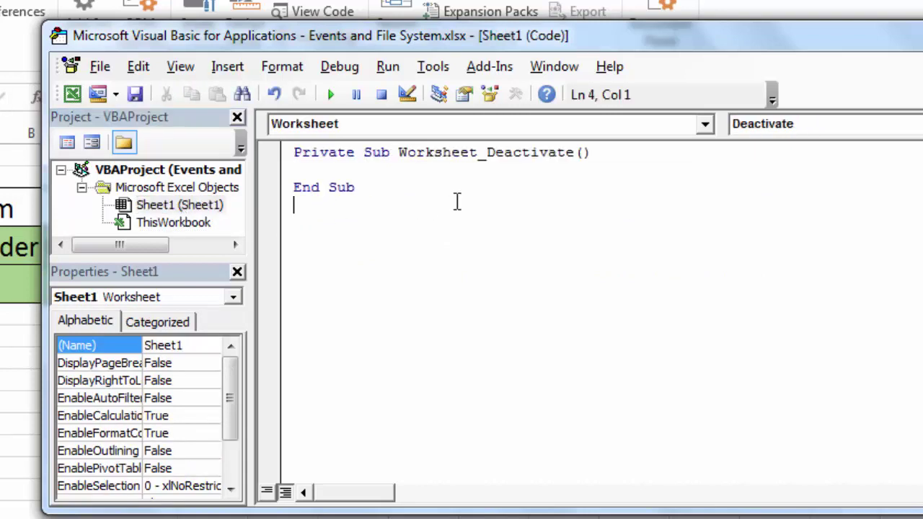
# Add msgbox "hello" inside Sheet1's Worksheet_Deactivate procedure
pyautogui.click(358, 170)
pyautogui.write('b')
pyautogui.press('BackSpace')
pyautogui.write('msgbox')
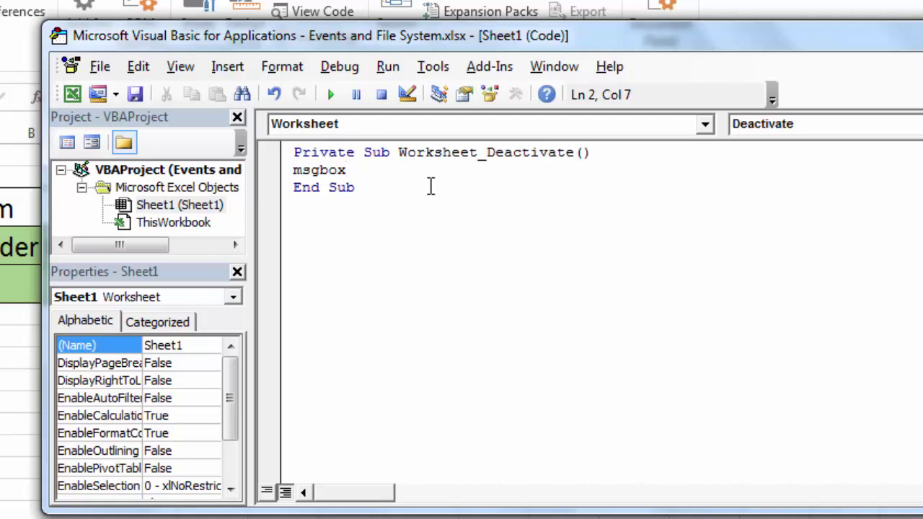
pyautogui.write(' "')
pyautogui.write('hesso')
pyautogui.press('BackSpace')
pyautogui.press('BackSpace')
pyautogui.press('BackSpace')
pyautogui.write('llo"')
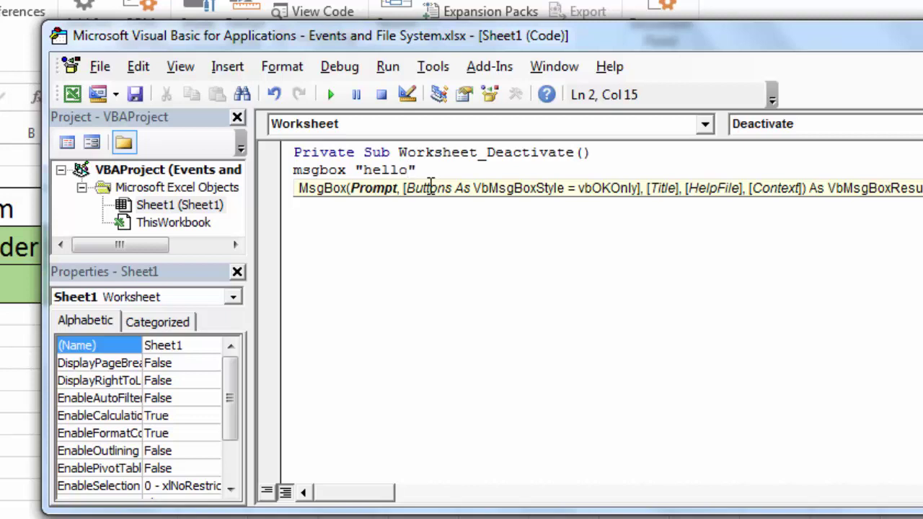
# Add msgbox "bye bye" inside ThisWorkbook's Workbook_SheetDeactivate procedure
pyautogui.doubleClick(171, 229)
pyautogui.click(603, 226)
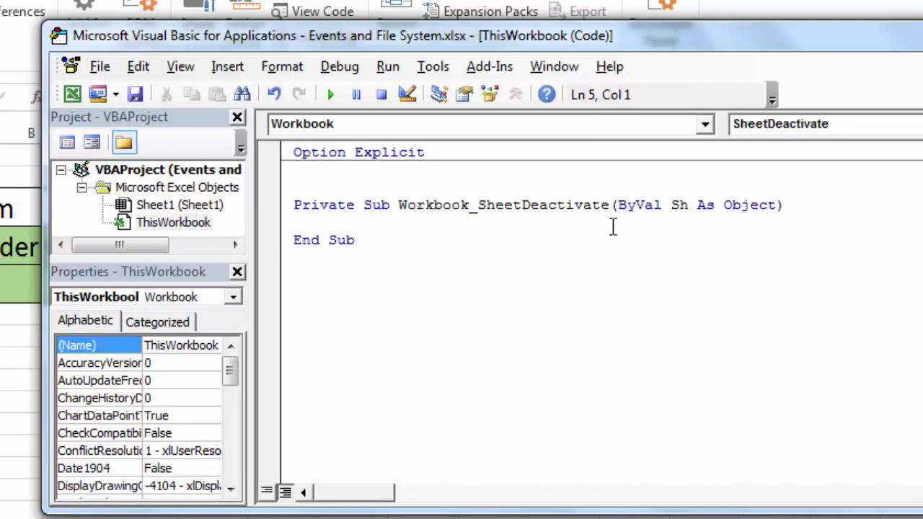
pyautogui.write('msgbox "')
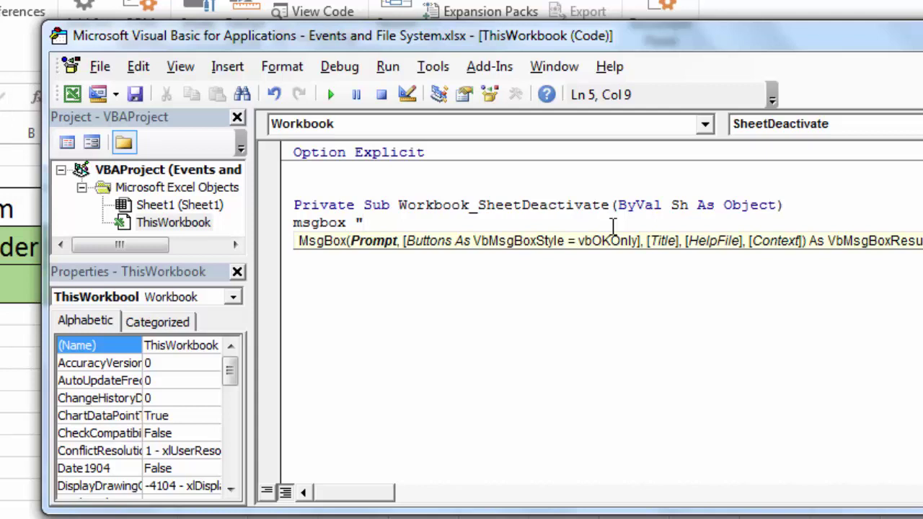
pyautogui.write('bye bye')
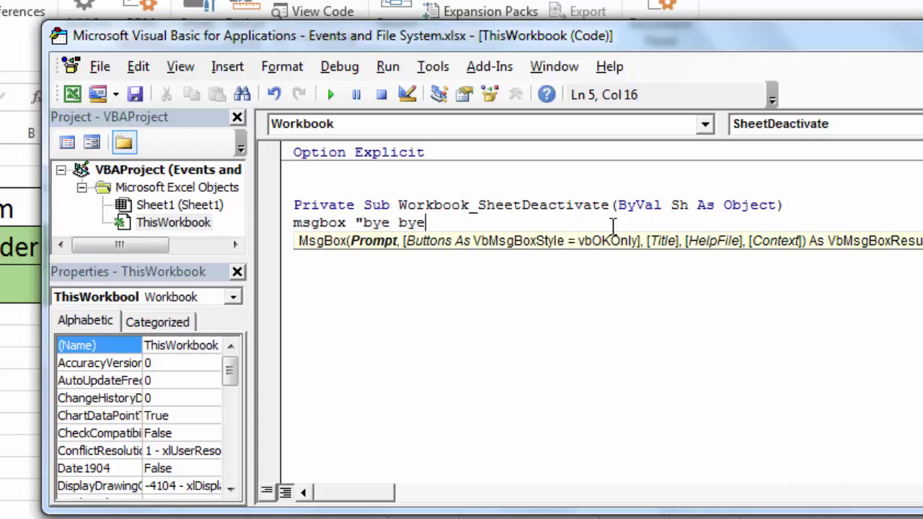
pyautogui.write('"')
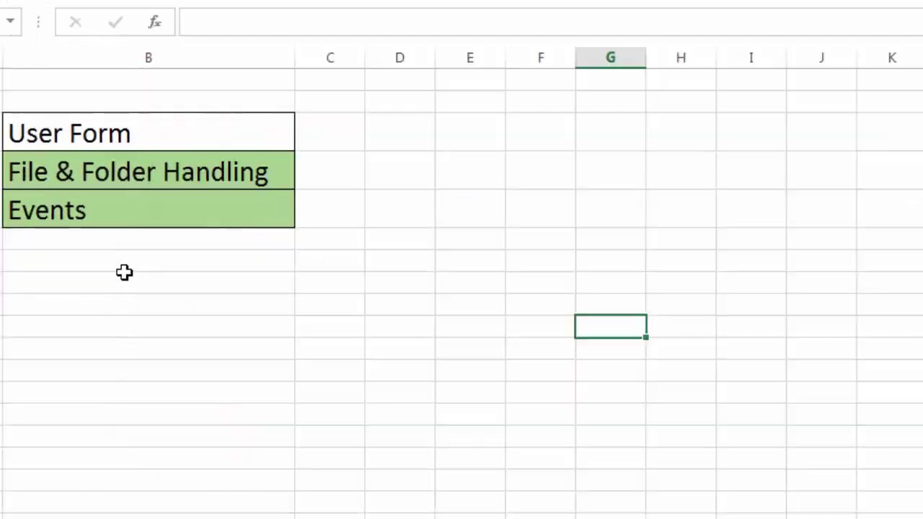
# Back in the workbook, add a new sheet and dismiss the hello and bye bye messages
pyautogui.click(124, 274)
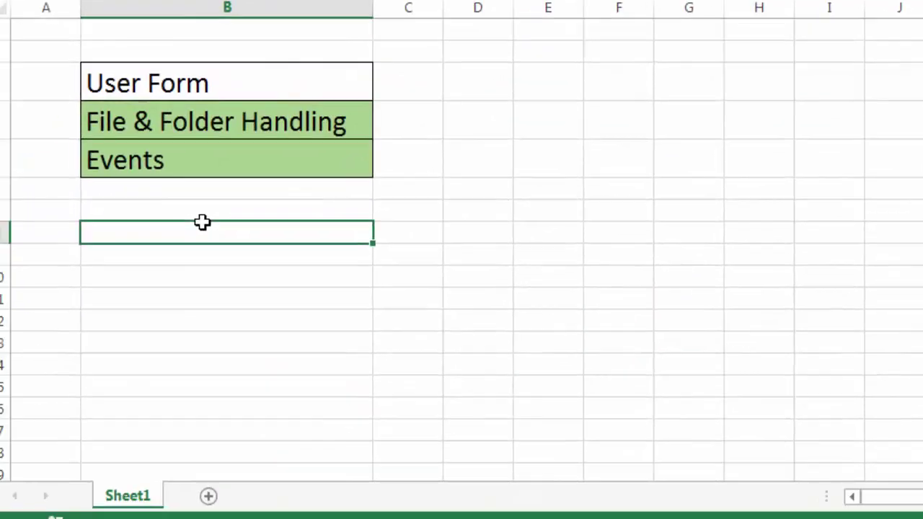
pyautogui.click(208, 497)
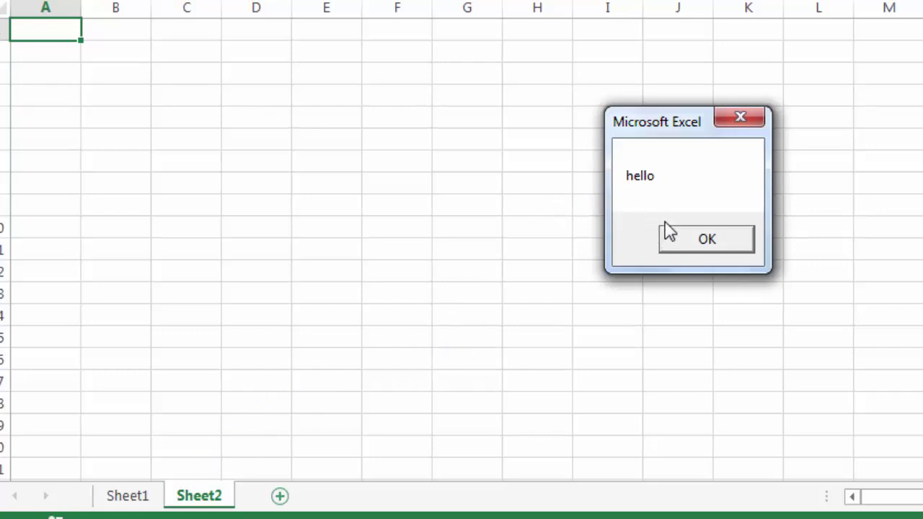
pyautogui.click(686, 241)
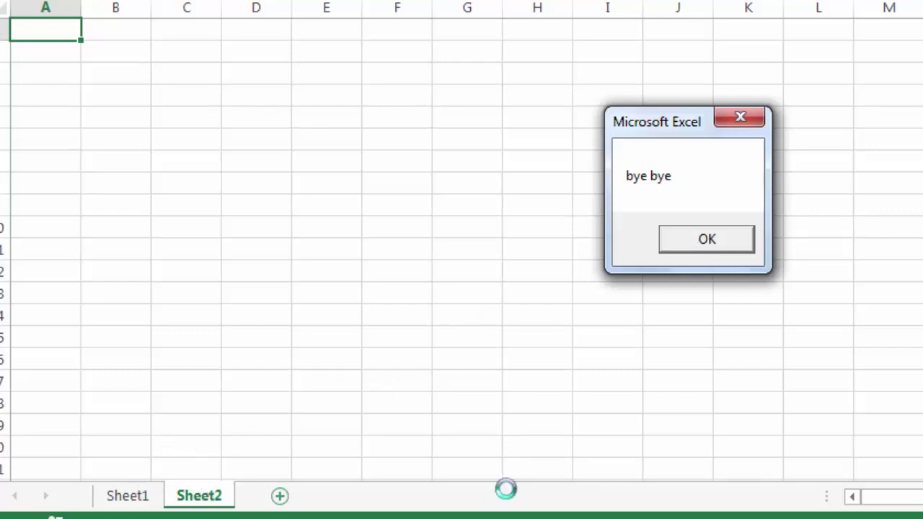
pyautogui.click(682, 252)
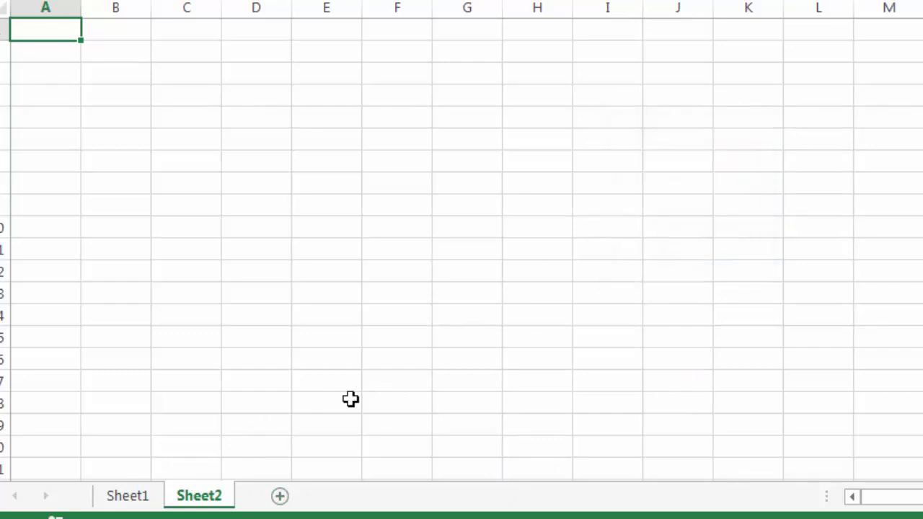
# Switch between the Sheet1 and Sheet2 tabs, dismissing each hello and bye bye message
pyautogui.click(133, 498)
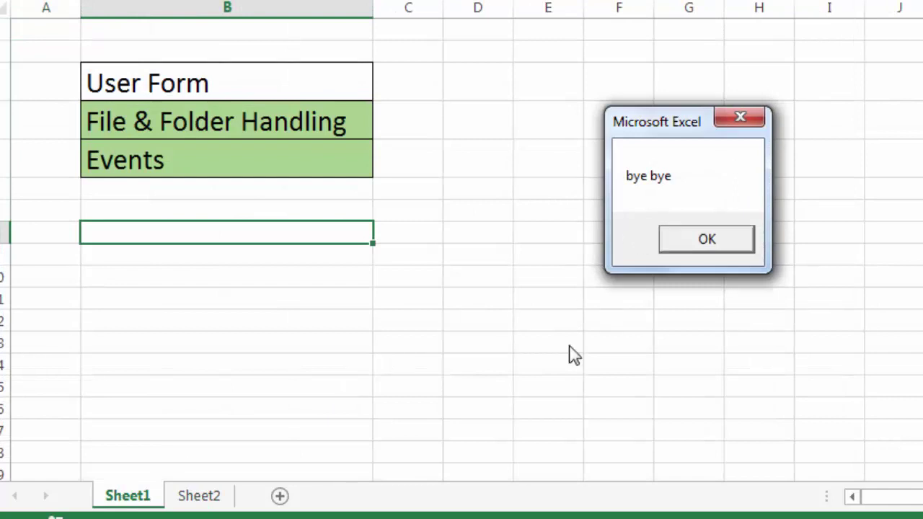
pyautogui.click(714, 240)
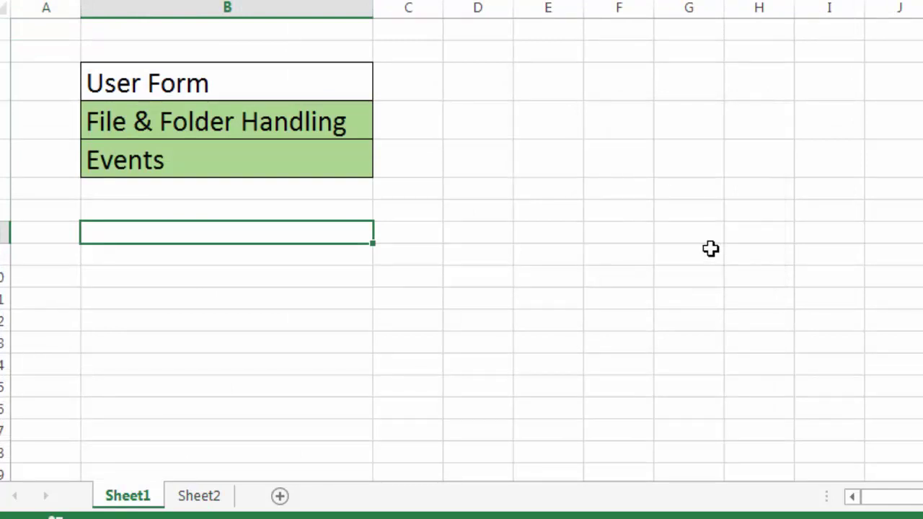
pyautogui.click(202, 499)
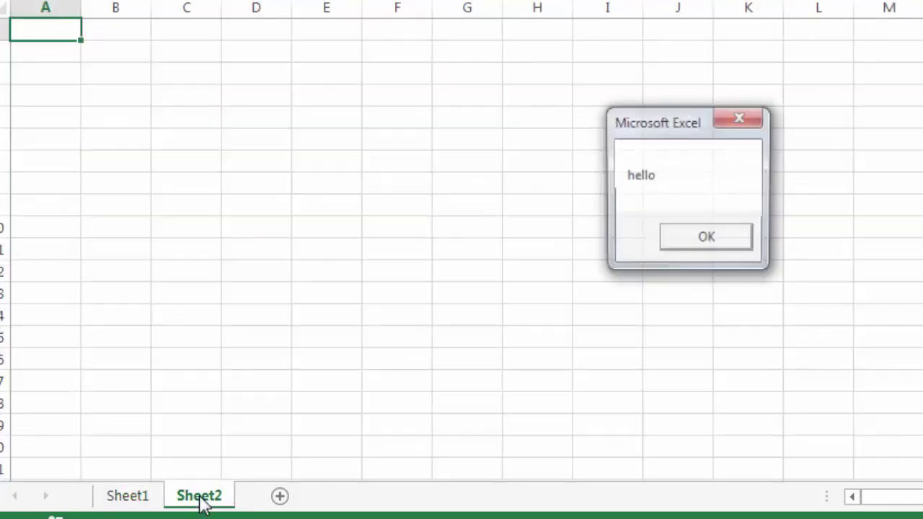
pyautogui.click(698, 248)
pyautogui.click(698, 249)
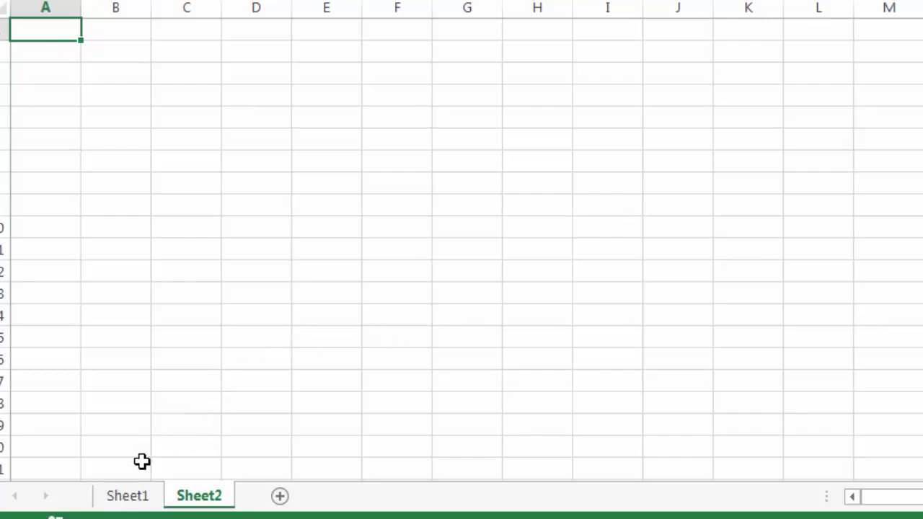
pyautogui.click(138, 492)
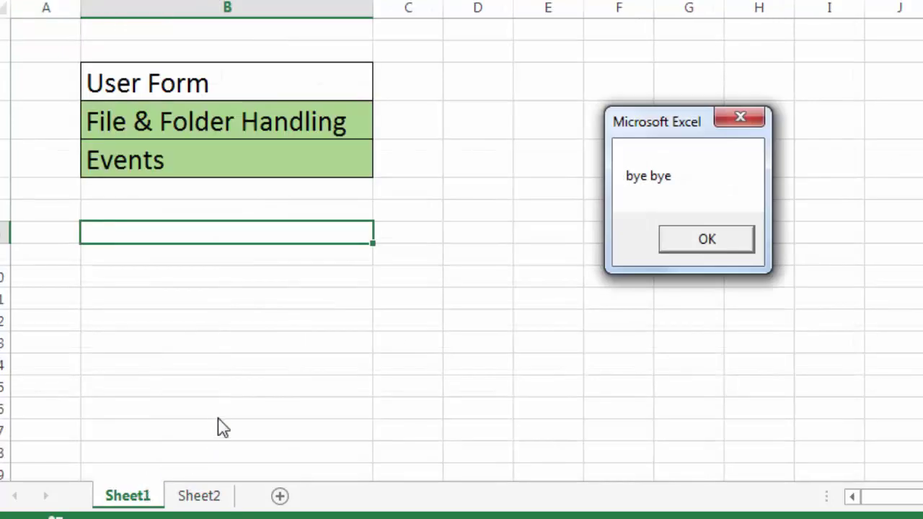
pyautogui.click(674, 245)
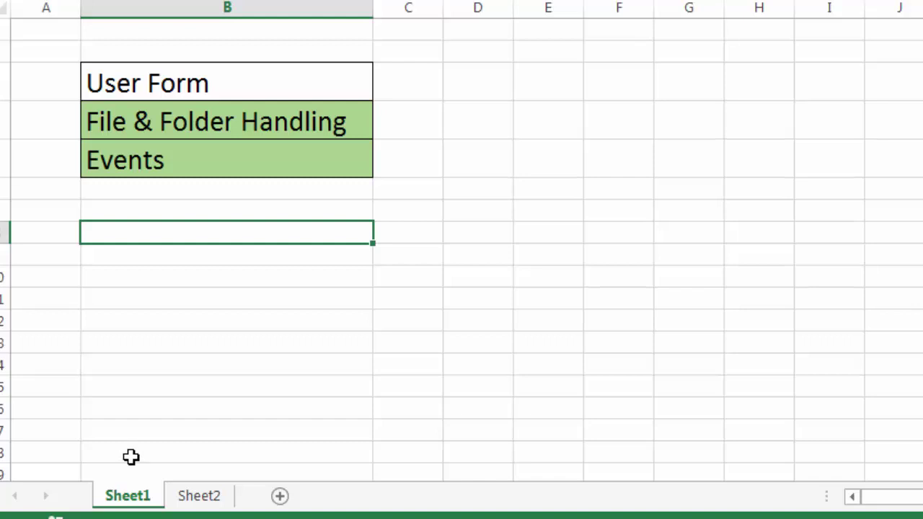
pyautogui.click(418, 516)
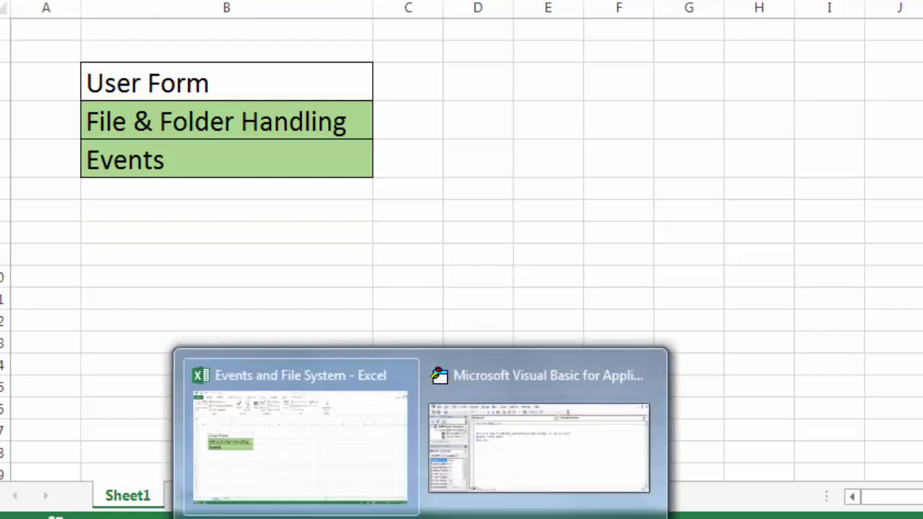
# In the VBA editor, add a Worksheet Deactivate event procedure to Sheet2's code module
pyautogui.click(503, 456)
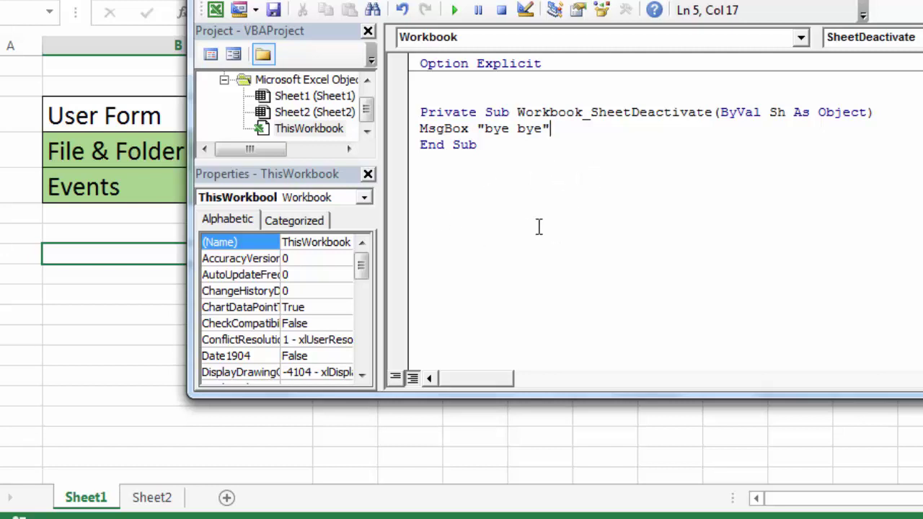
pyautogui.doubleClick(312, 97)
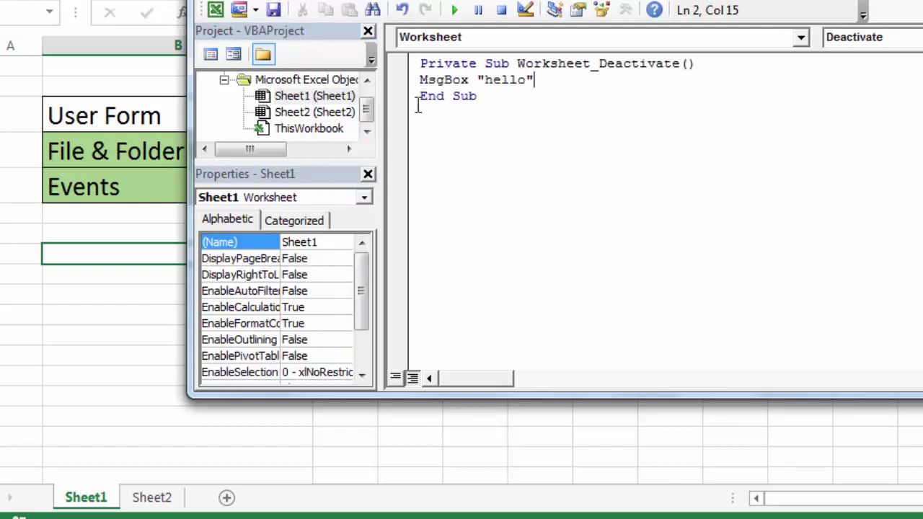
pyautogui.doubleClick(328, 112)
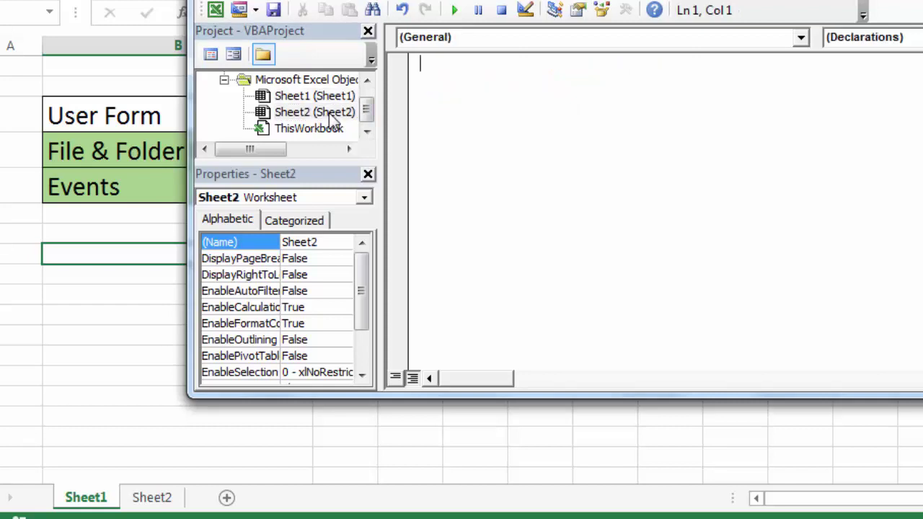
pyautogui.click(587, 40)
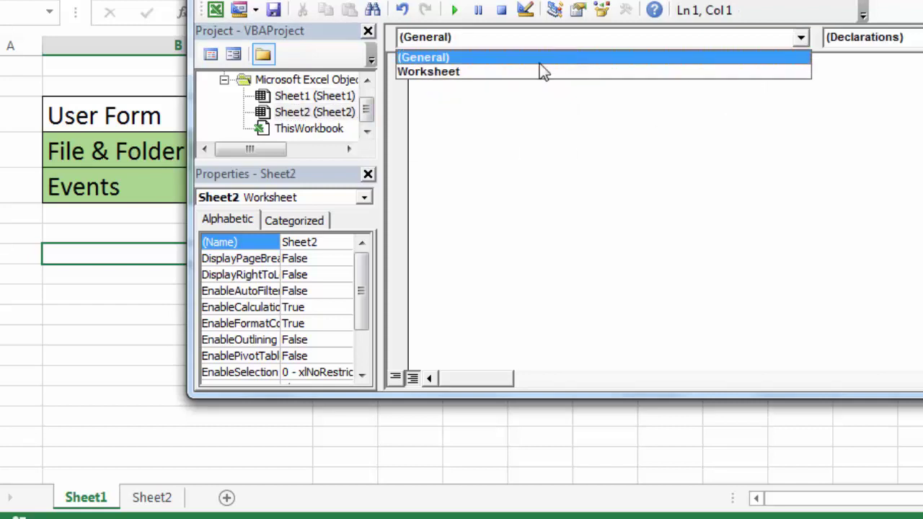
pyautogui.click(542, 70)
pyautogui.click(898, 41)
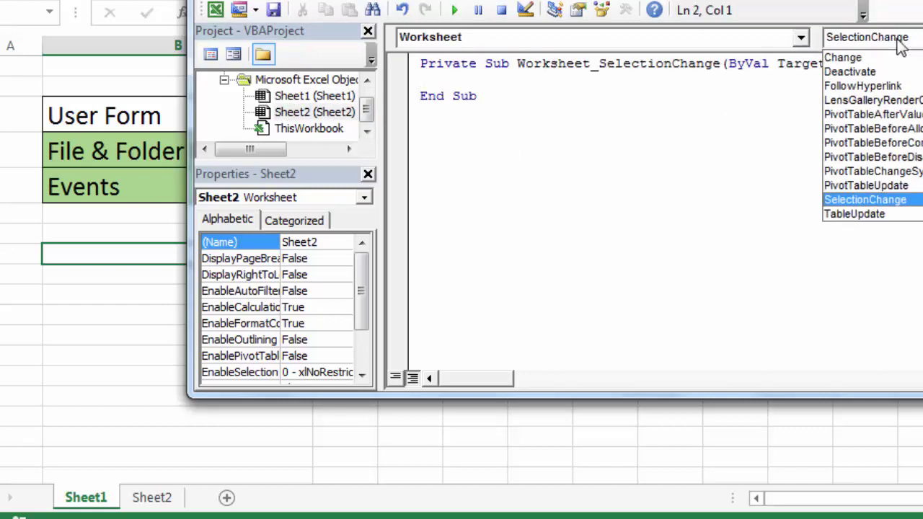
pyautogui.click(892, 75)
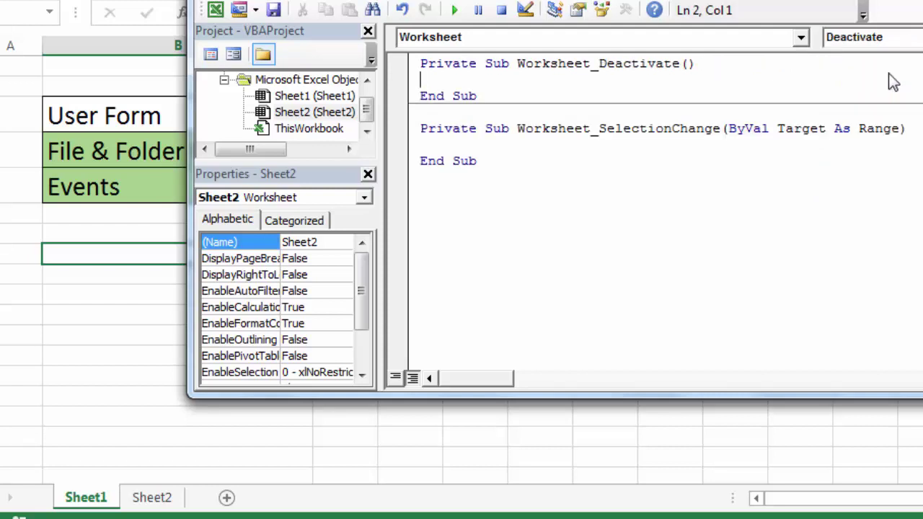
# Remove the leftover SelectionChange procedure from Sheet2's code
pyautogui.moveTo(494, 178); pyautogui.dragTo(411, 128)
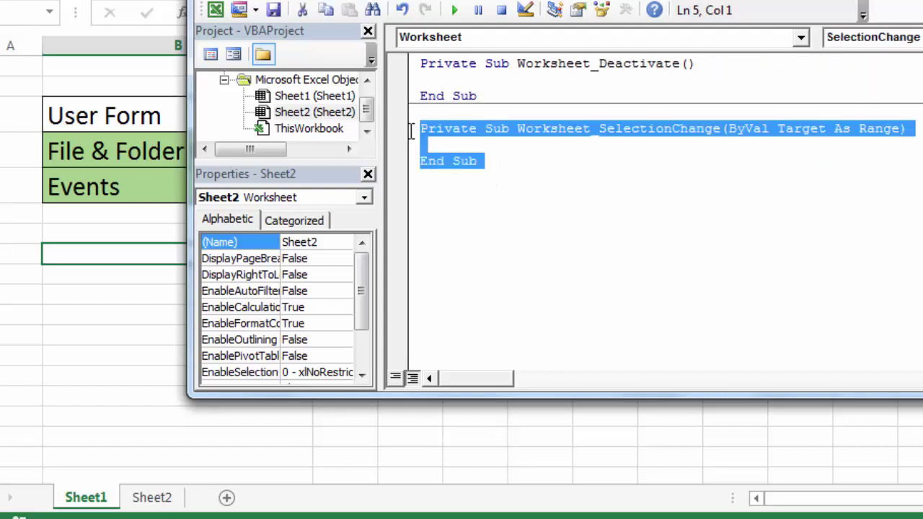
pyautogui.press('Delete')
pyautogui.click(447, 82)
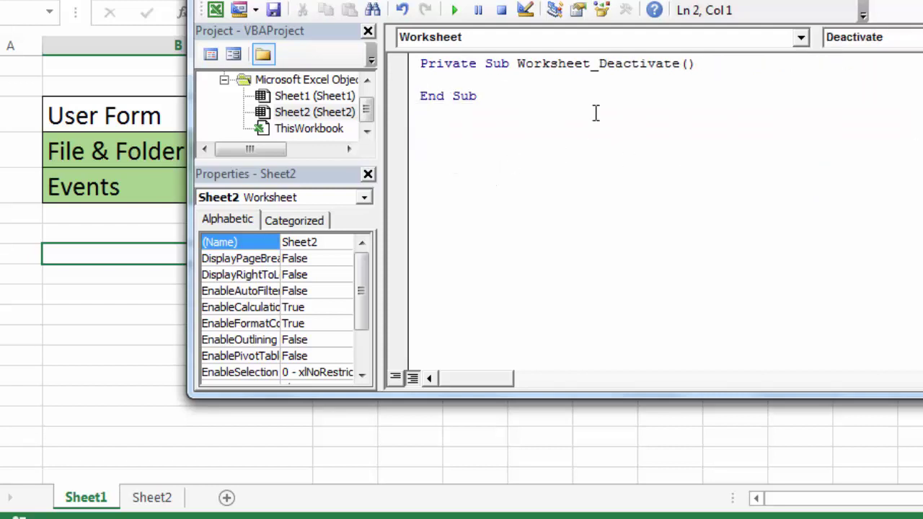
# Enter msgbox "welcome" in Sheet2's Worksheet_Deactivate, then switch back to the Excel workbook
pyautogui.write('msg')
pyautogui.write('box ')
pyautogui.write('"')
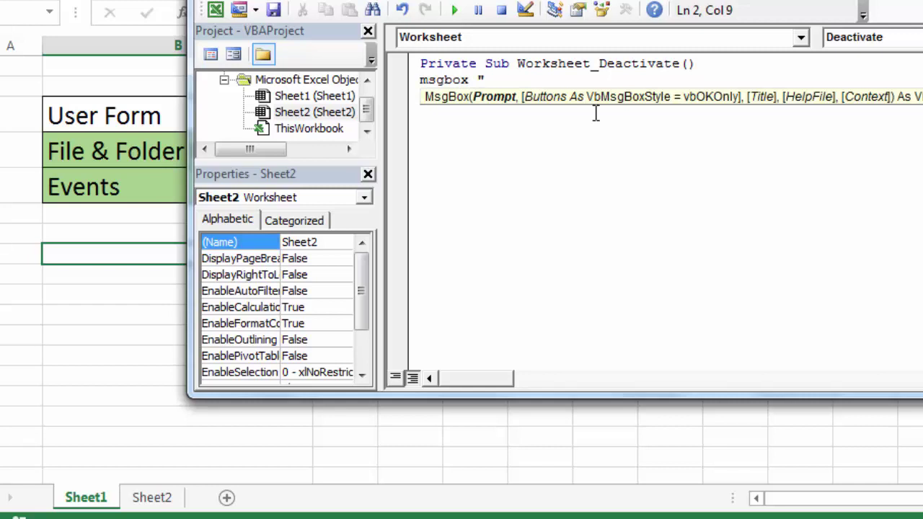
pyautogui.write('welcome"')
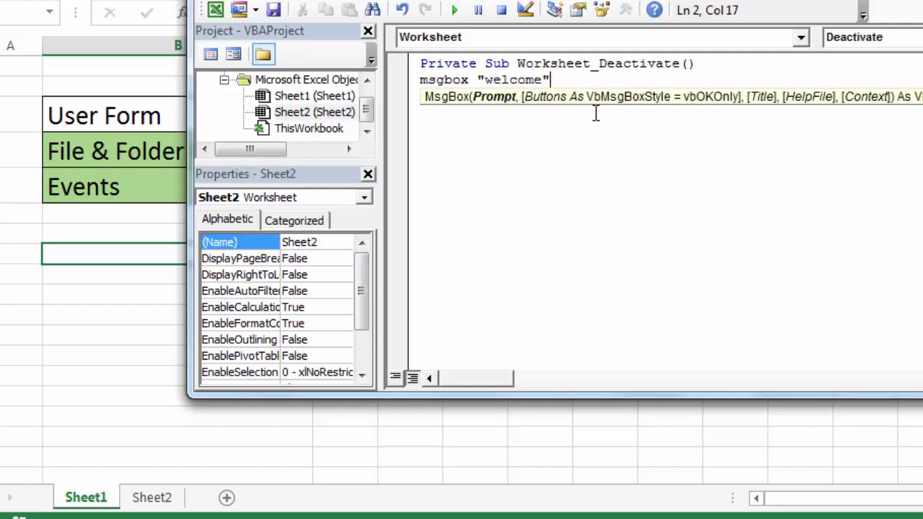
pyautogui.click(27, 343)
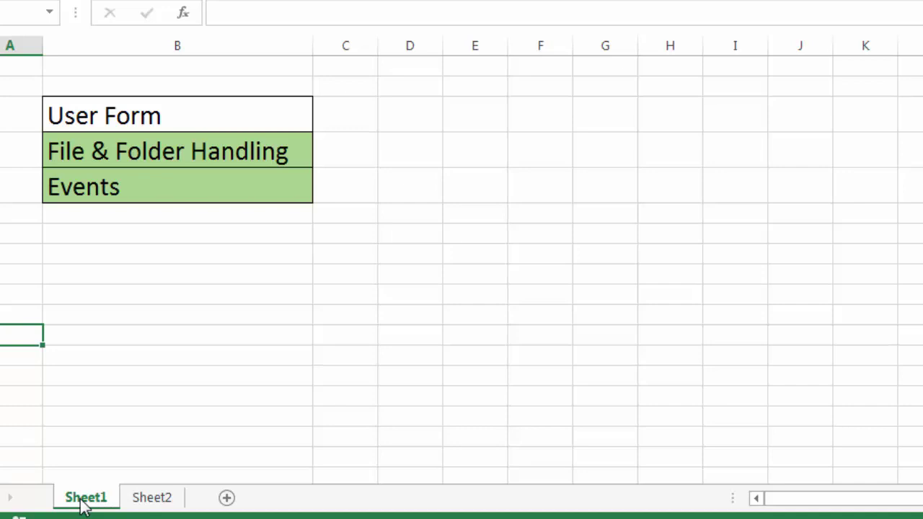
pyautogui.click(152, 499)
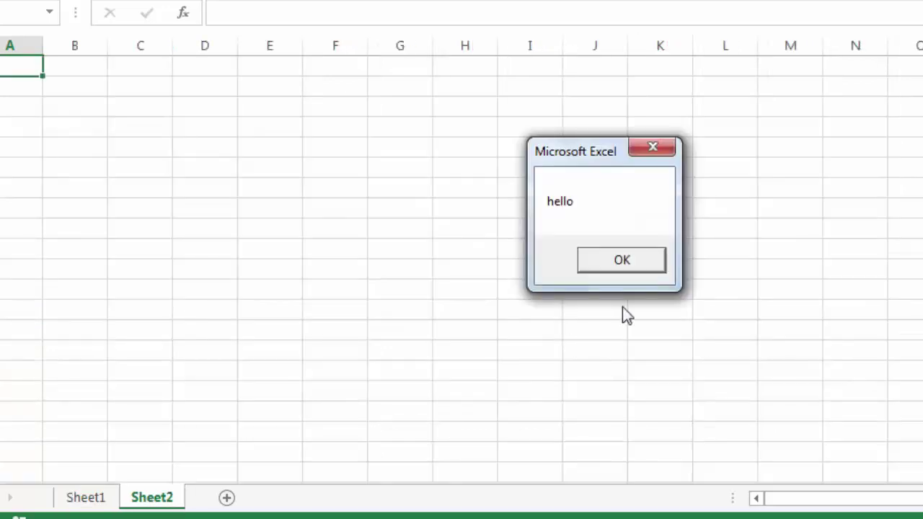
pyautogui.click(641, 266)
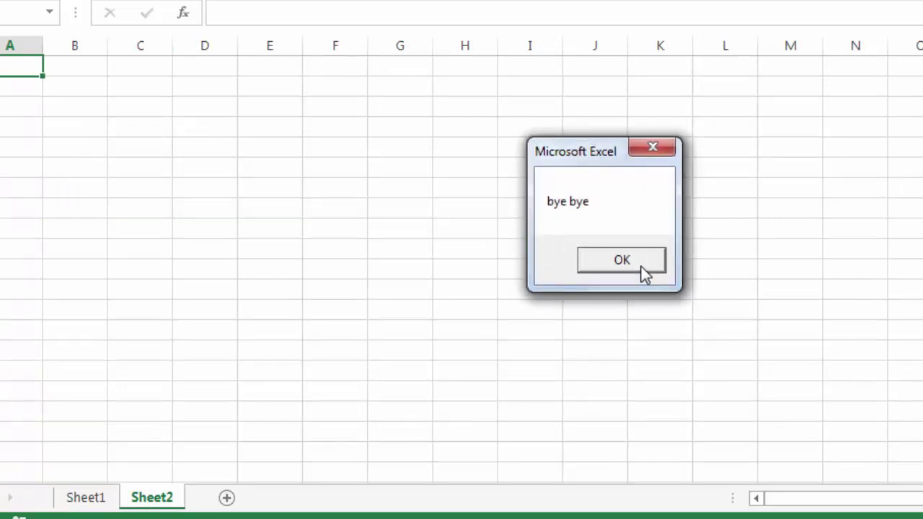
pyautogui.click(641, 266)
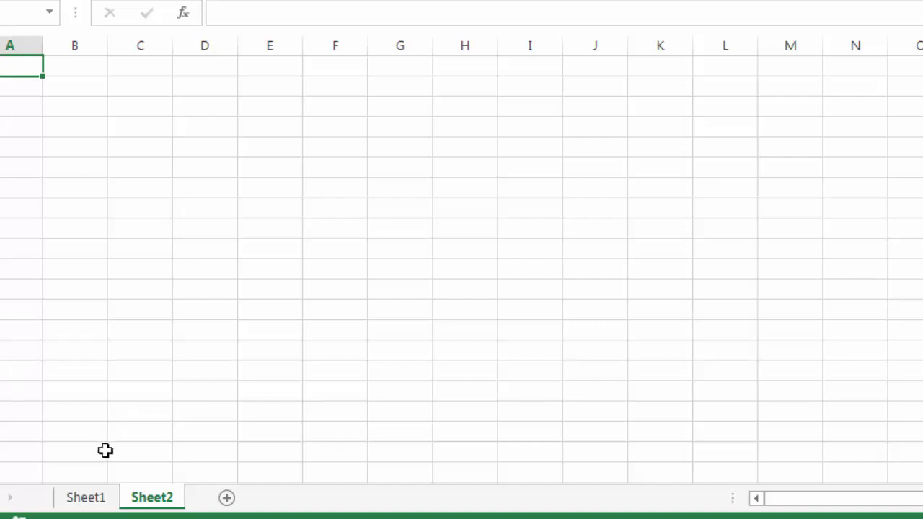
pyautogui.click(93, 498)
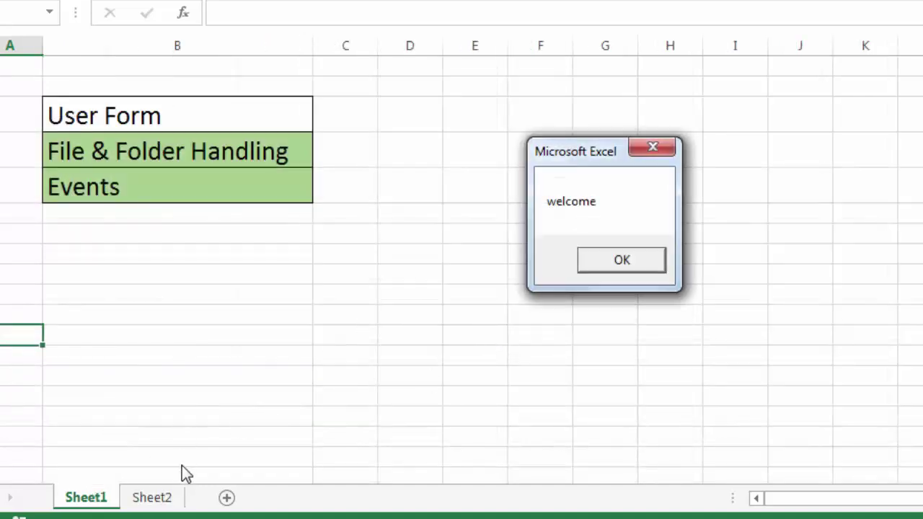
pyautogui.click(644, 263)
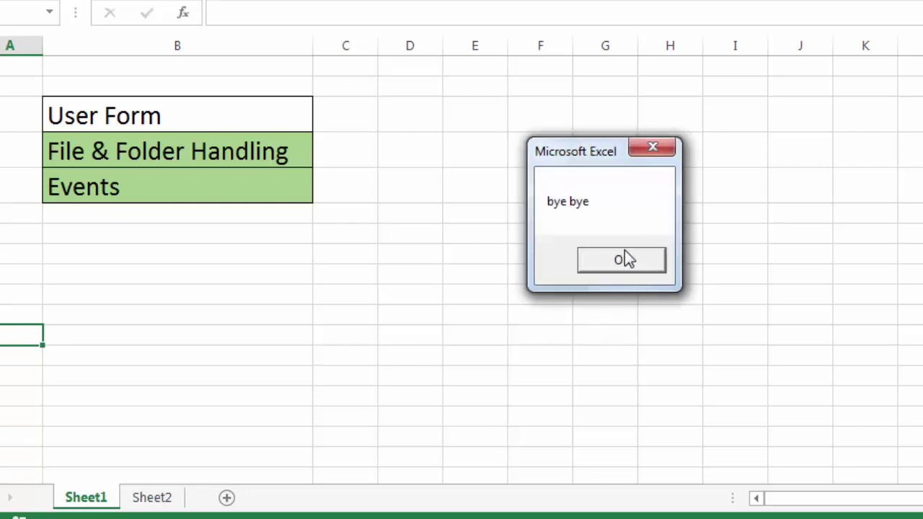
pyautogui.click(624, 261)
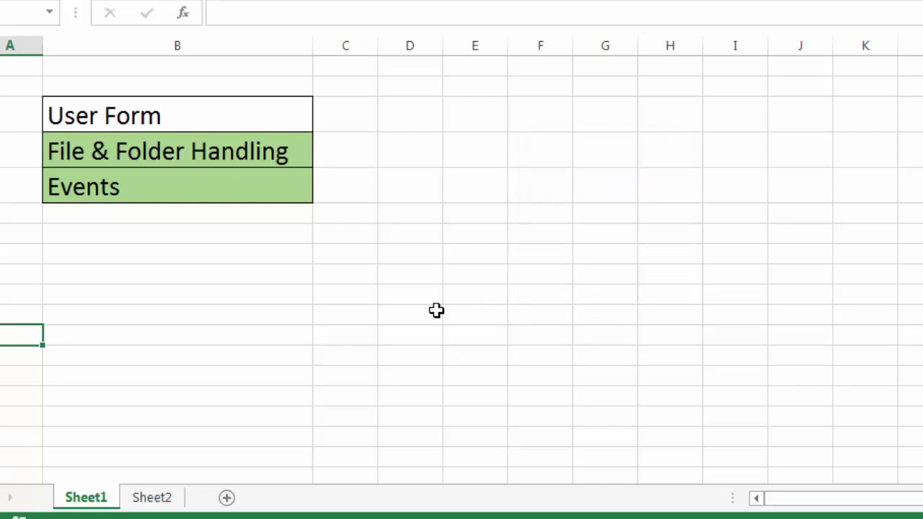